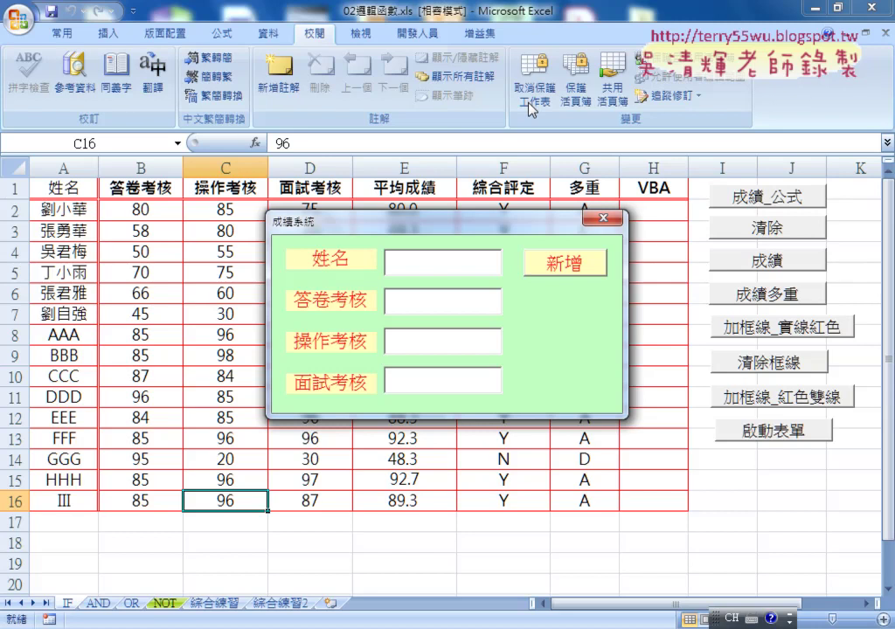
Step: Reposition the 成績系統 grade form on the screen
left_click_drag(437, 218, 468, 169)
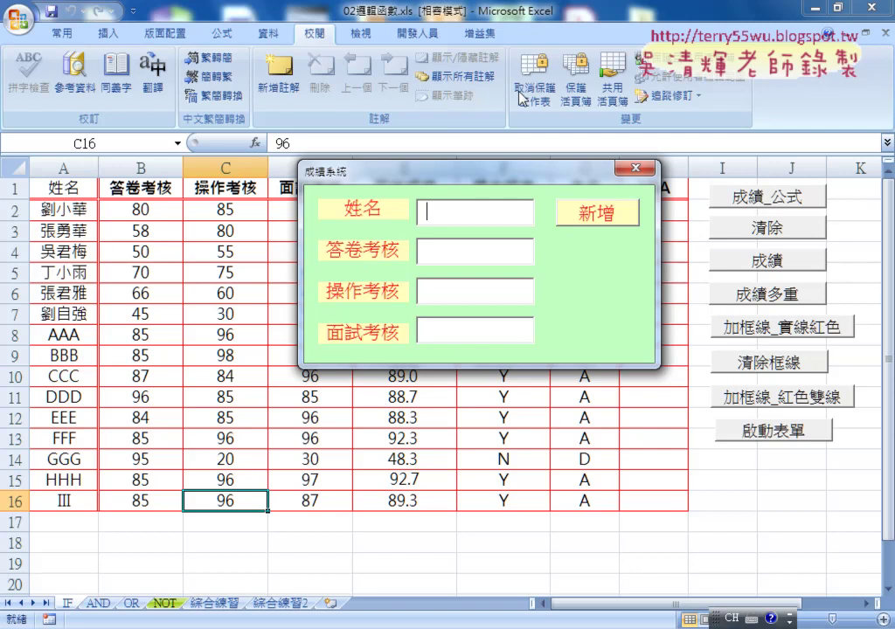
left_click_drag(471, 174, 375, 211)
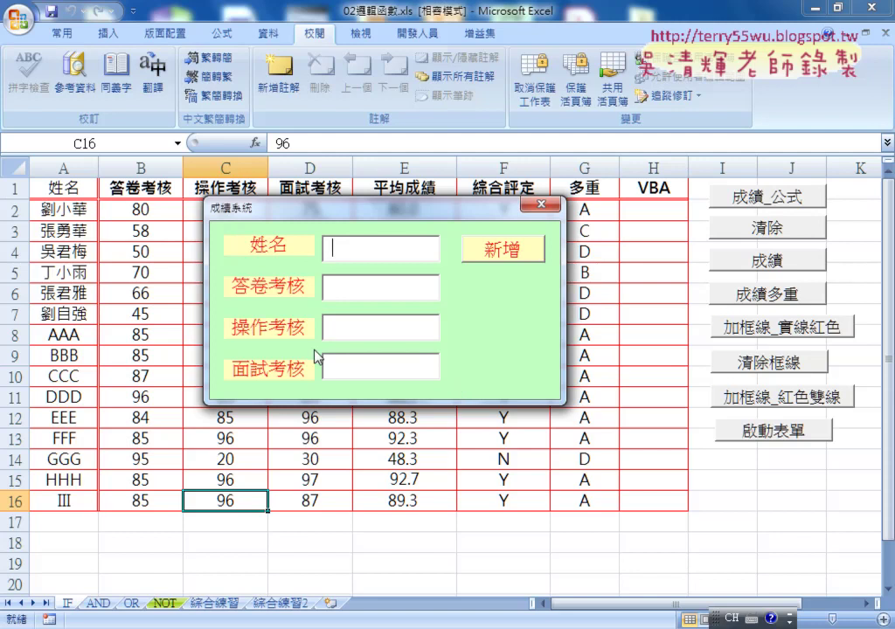
left_click_drag(340, 207, 389, 219)
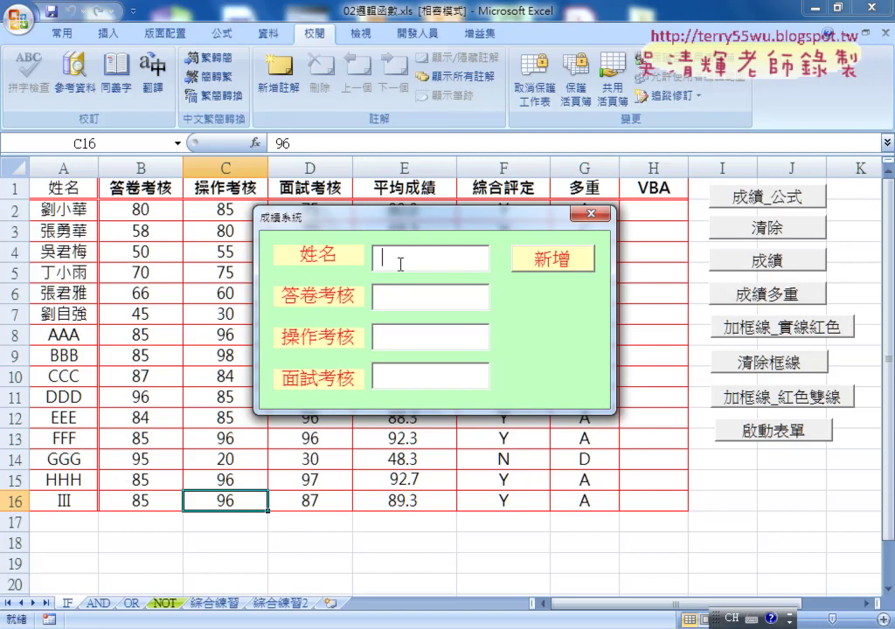
Step: Fill in name JJJ with scores 52, 63 and 54, and submit the form
type("JJJ")
key("Tab")
type("52")
key("Tab")
type("63")
key("Tab")
type("54")
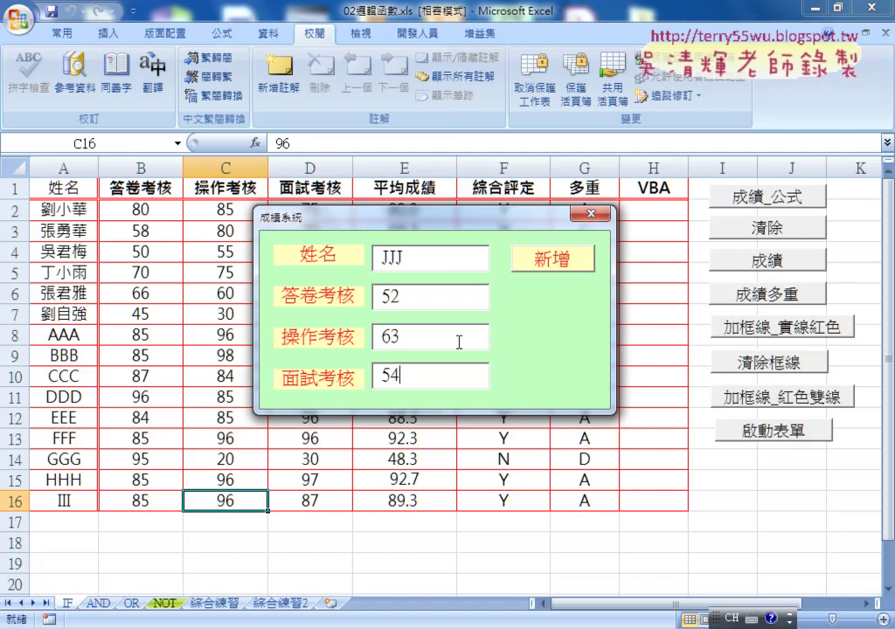
key("Return")
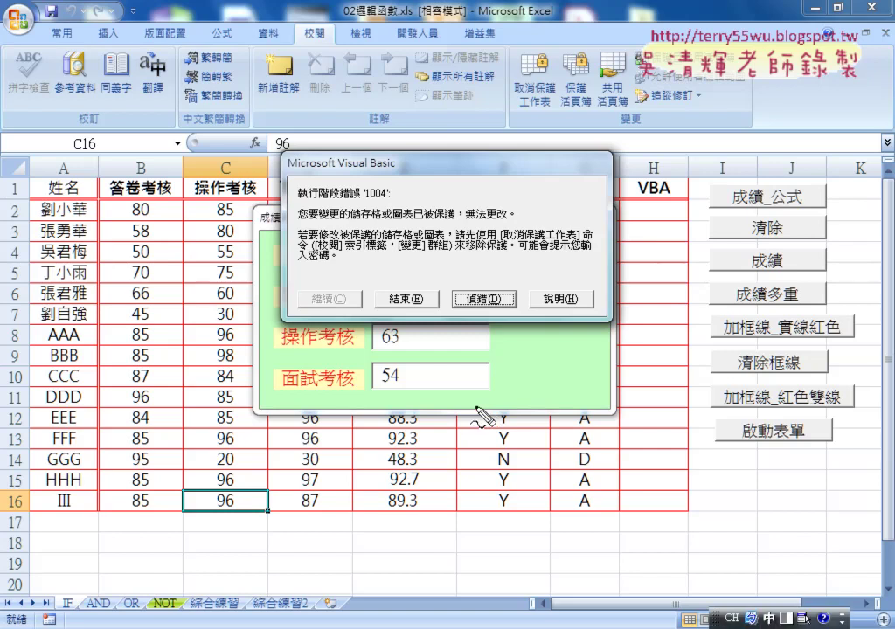
mouse_move(552, 119)
left_mouse_down()
mouse_move(502, 80)
mouse_move(555, 112)
left_mouse_up()
mouse_move(456, 196)
left_mouse_down()
mouse_move(516, 114)
mouse_move(532, 129)
left_mouse_up()
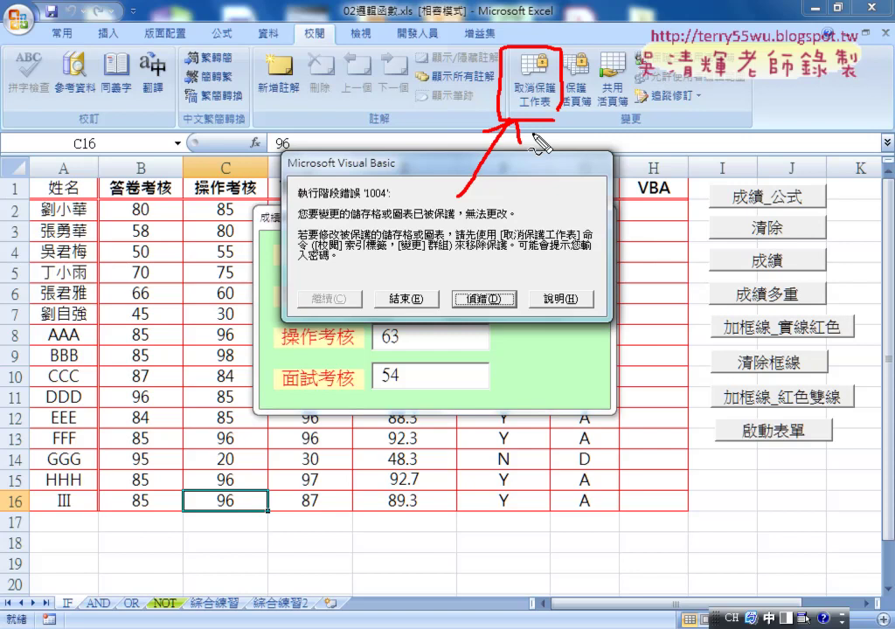
key("Escape")
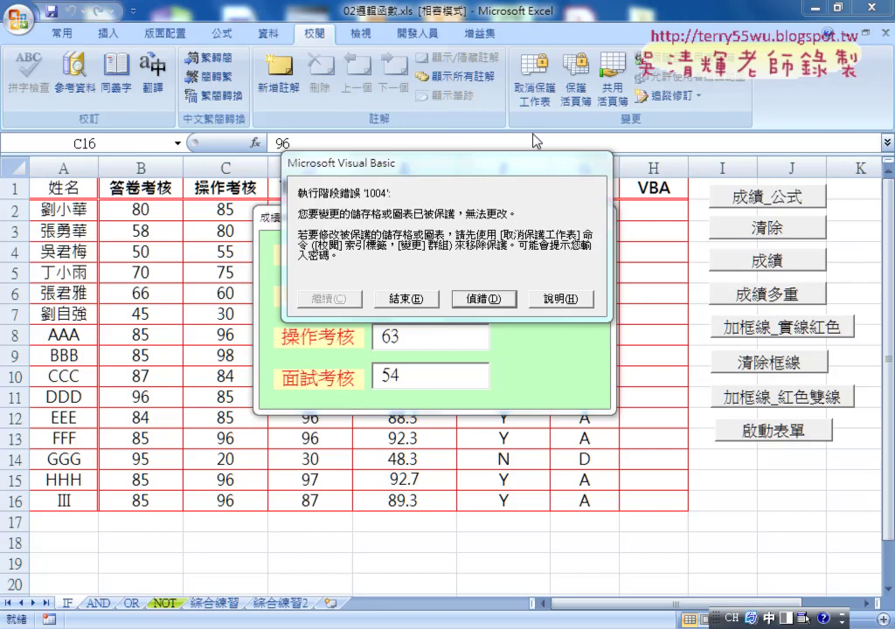
Step: End the failed macro and open the Click code of UserForm1's 新增 button
left_click(407, 300)
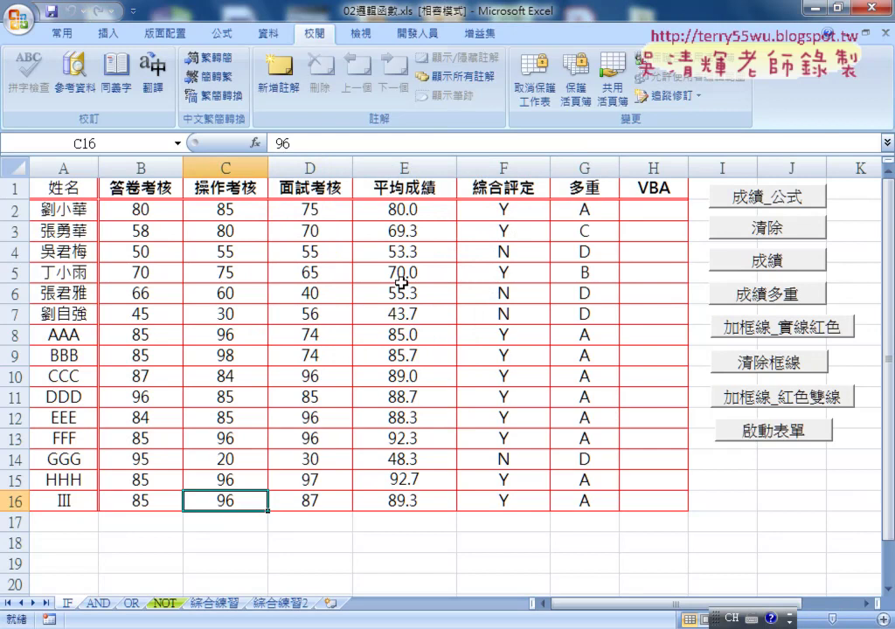
left_click(411, 33)
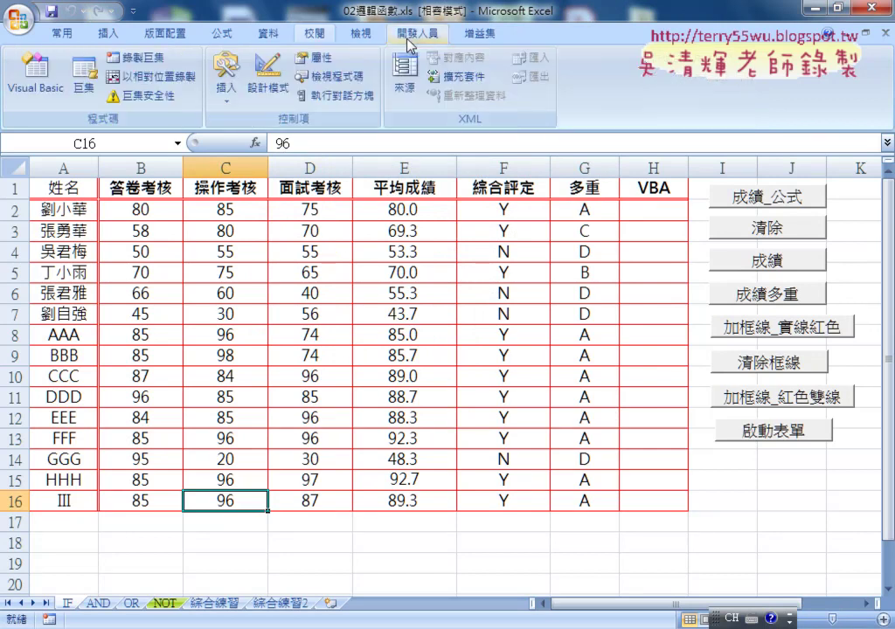
left_click(51, 94)
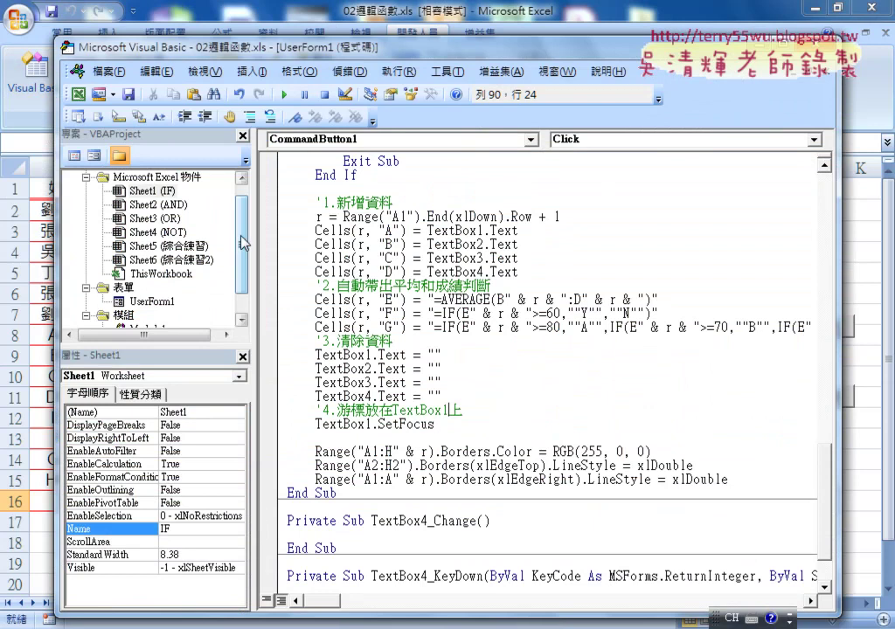
scroll(243, 242, "down", 1)
double_click(152, 273)
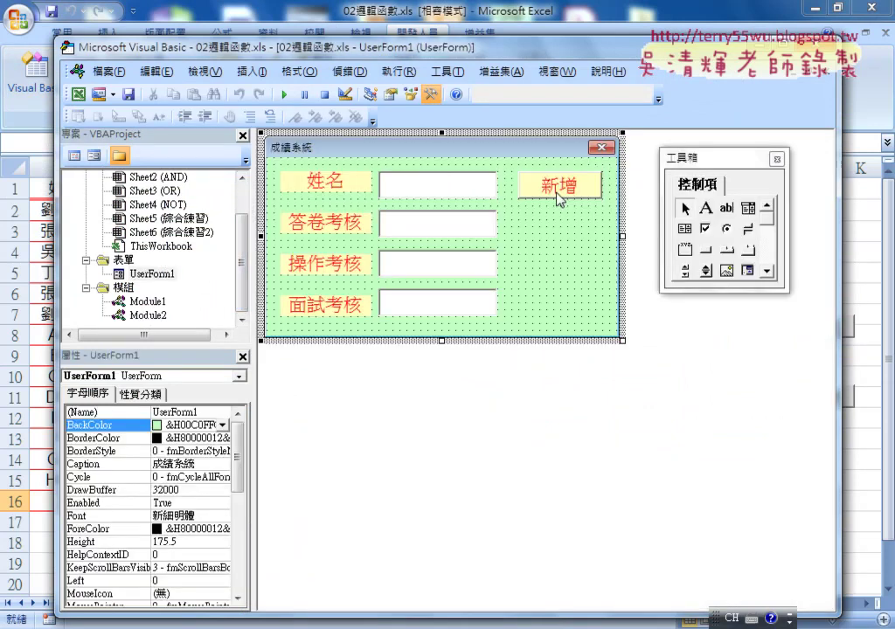
left_click(559, 198)
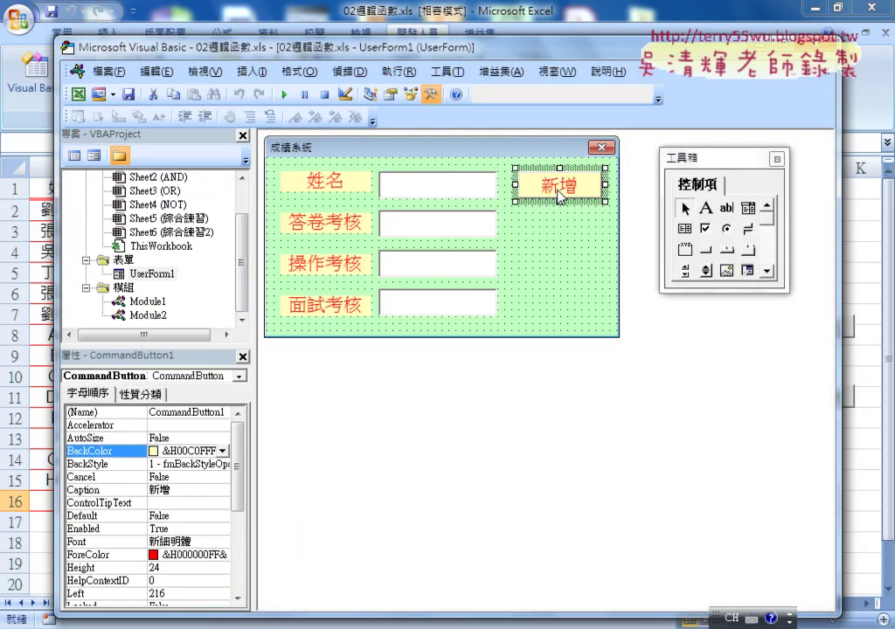
double_click(559, 196)
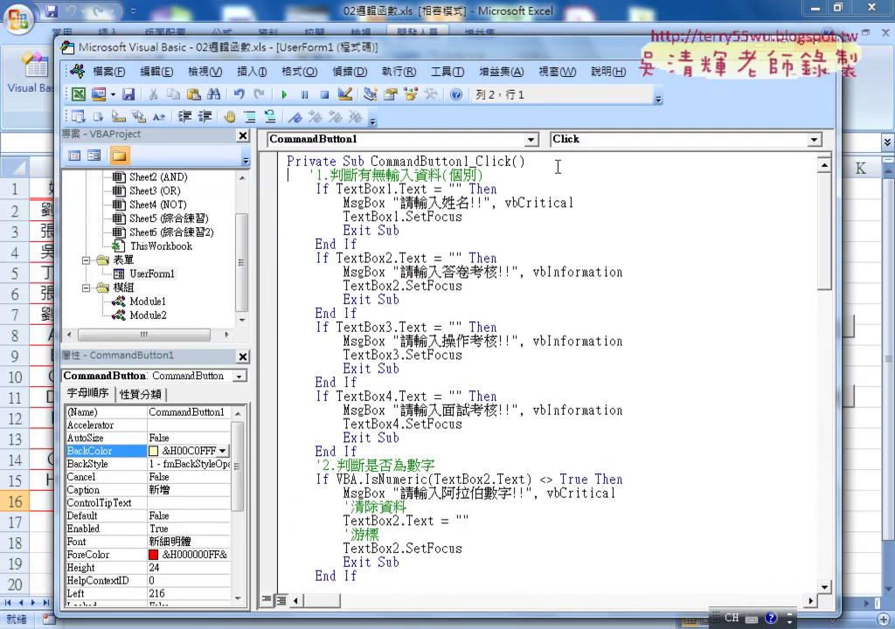
Step: Add an indented blank line beneath the CommandButton1_Click declaration
left_click_drag(558, 161, 294, 163)
left_click(525, 163)
left_click_drag(402, 38, 493, 133)
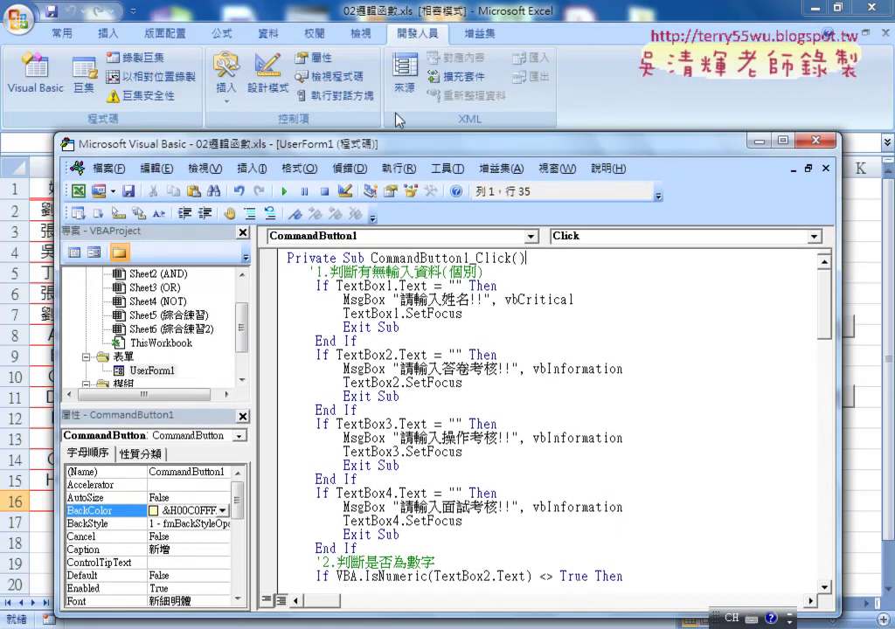
left_click(313, 33)
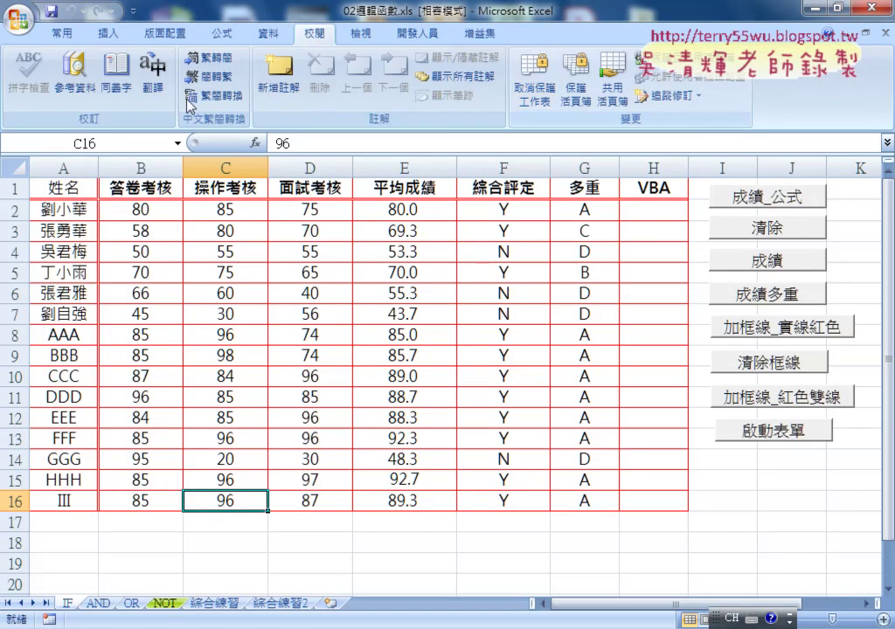
left_click(401, 39)
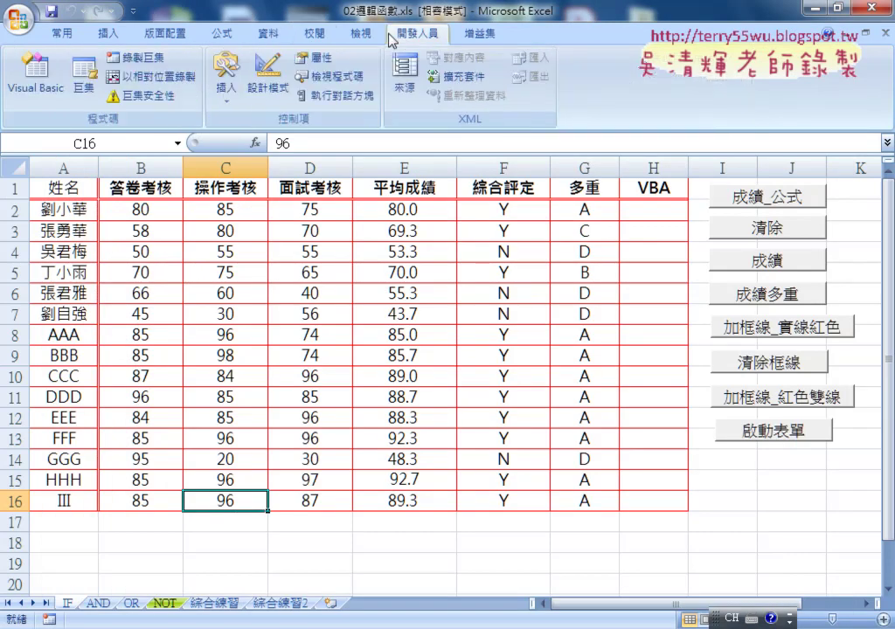
left_click(35, 83)
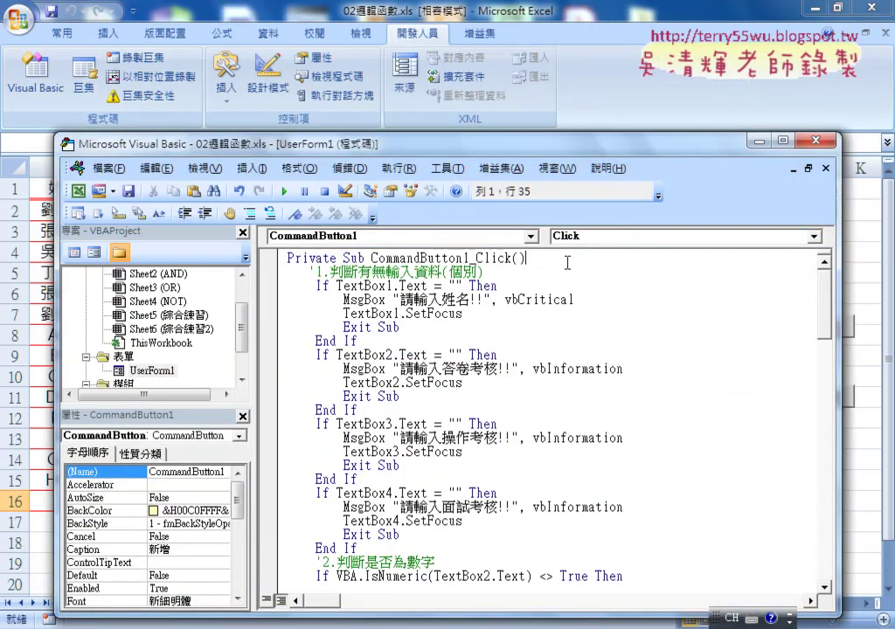
key("Return")
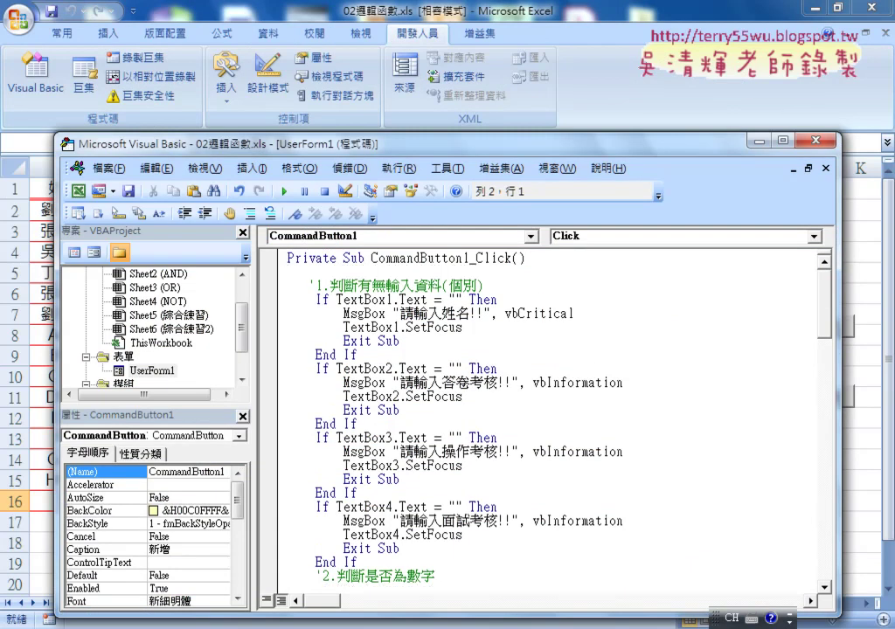
key("Tab")
Step: Write ActiveSheet.Unprotect with the sheet password as the first statement, then select it
left_click_drag(444, 151, 514, 130)
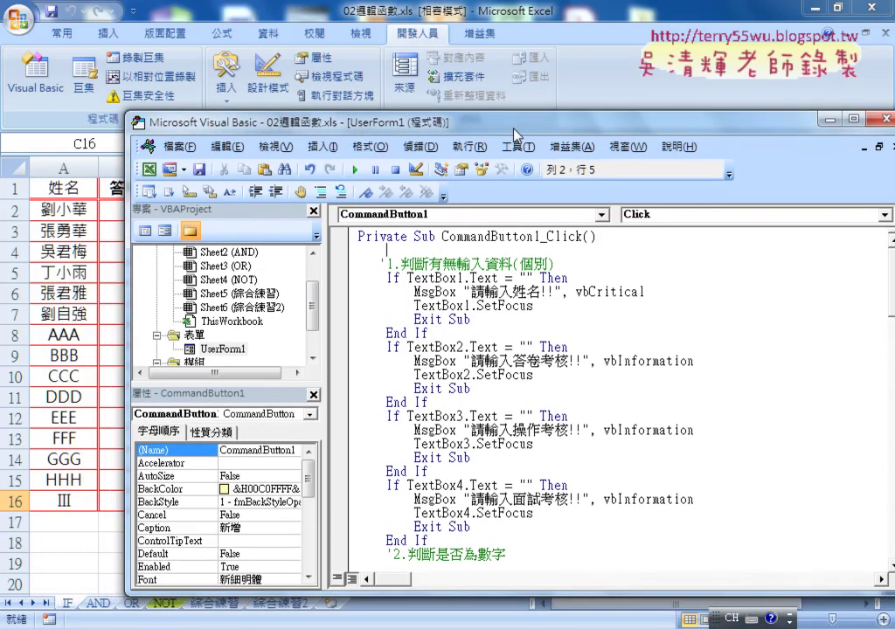
type("ac")
type("tive")
type("s")
type("heet")
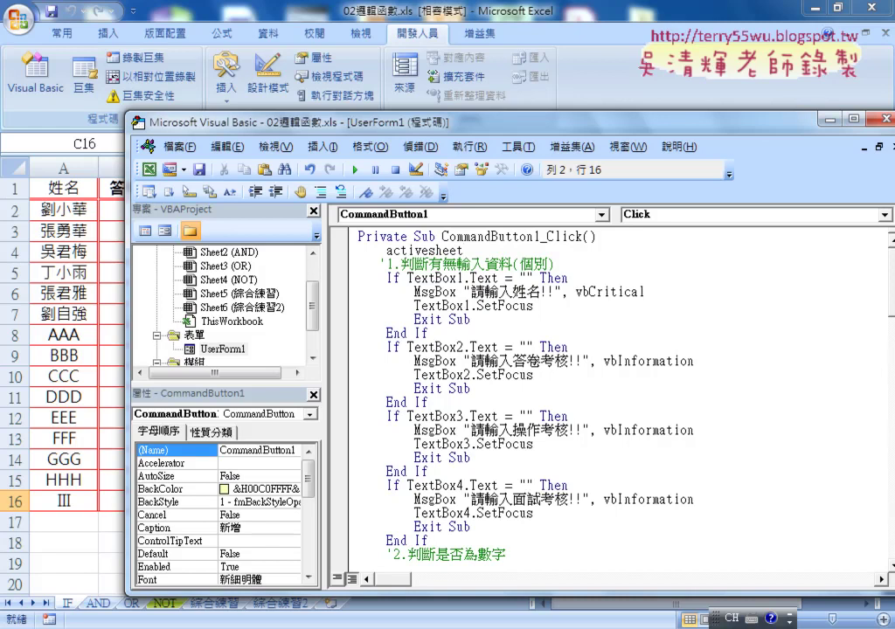
type(".")
type("u")
type("n")
type("p")
type("rotec")
type("t")
type("(\"")
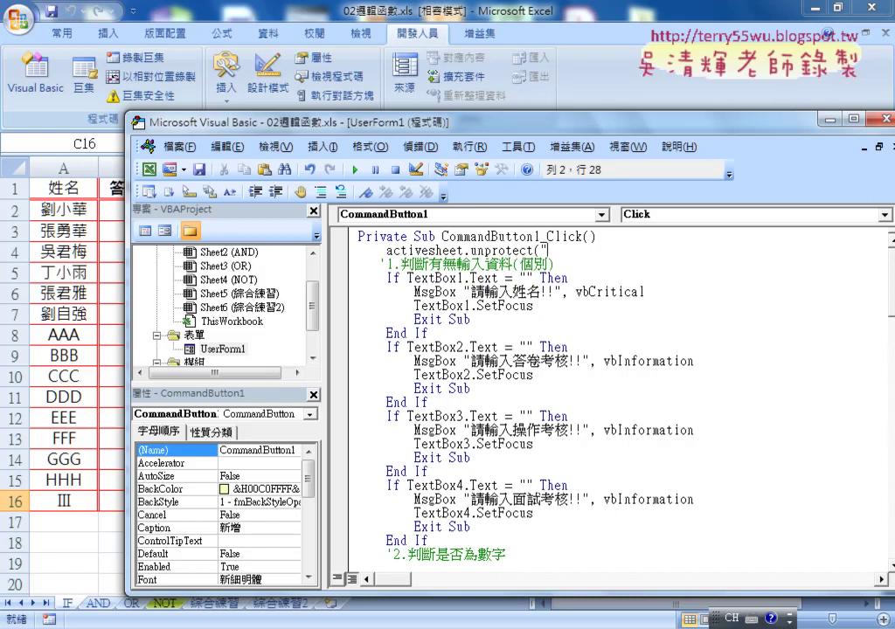
type(")")
left_click(462, 376)
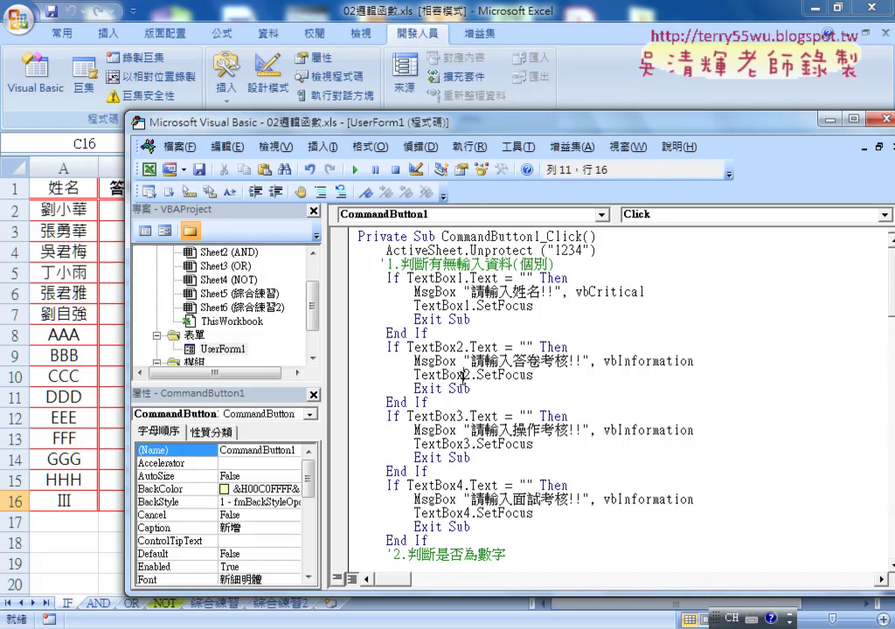
double_click(424, 251)
left_click_drag(424, 251, 602, 251)
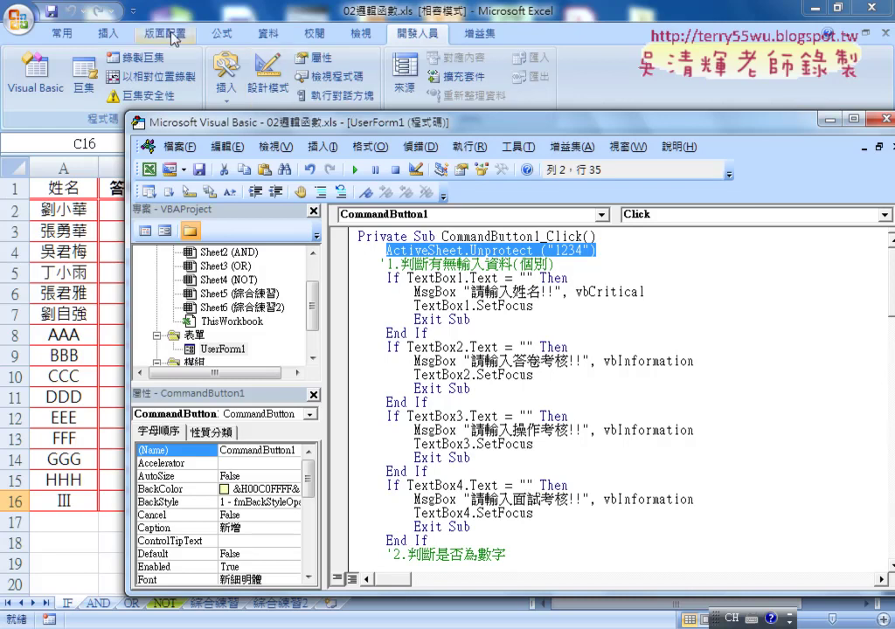
Step: Copy the ActiveSheet.Unprotect statement at the top of the procedure
left_click(314, 33)
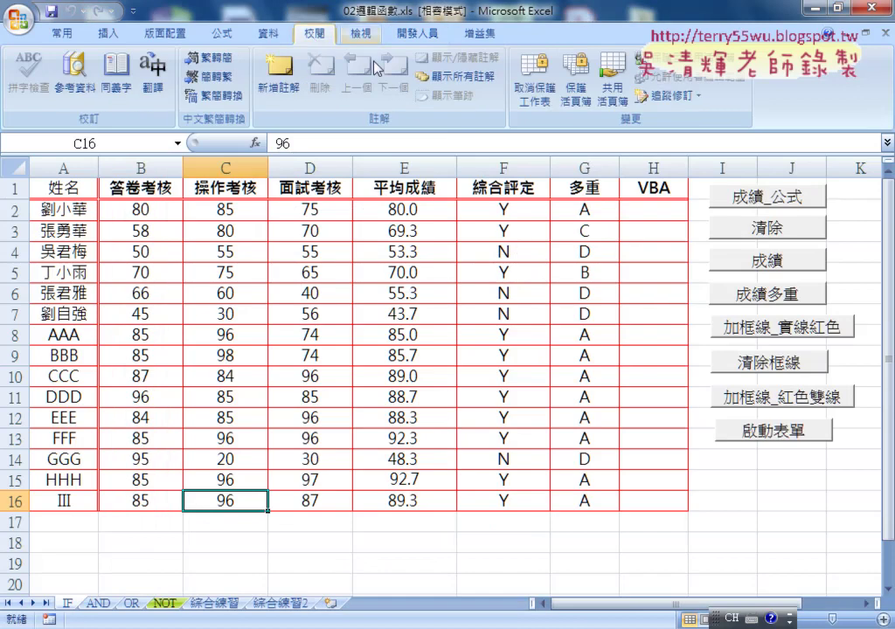
left_click(416, 33)
left_click(35, 74)
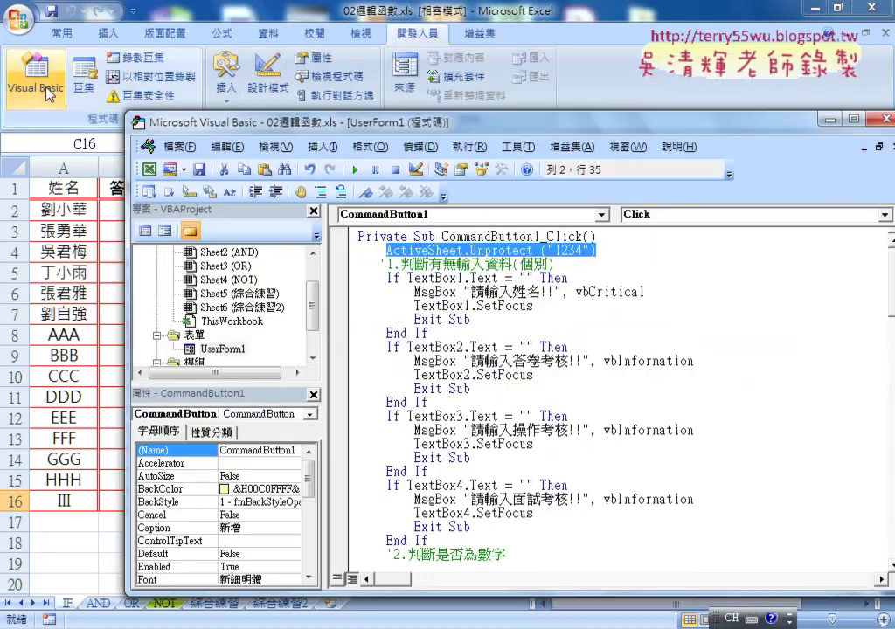
right_click(568, 251)
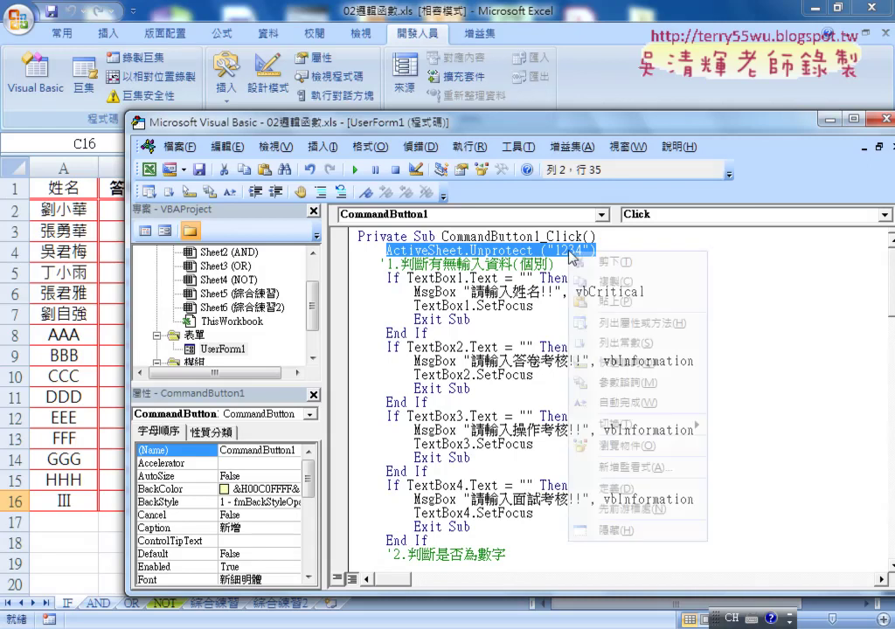
left_click(599, 282)
Step: Add an ActiveSheet.Unprotect line with the sheet password after the last Borders statement
scroll(527, 342, "down", 5)
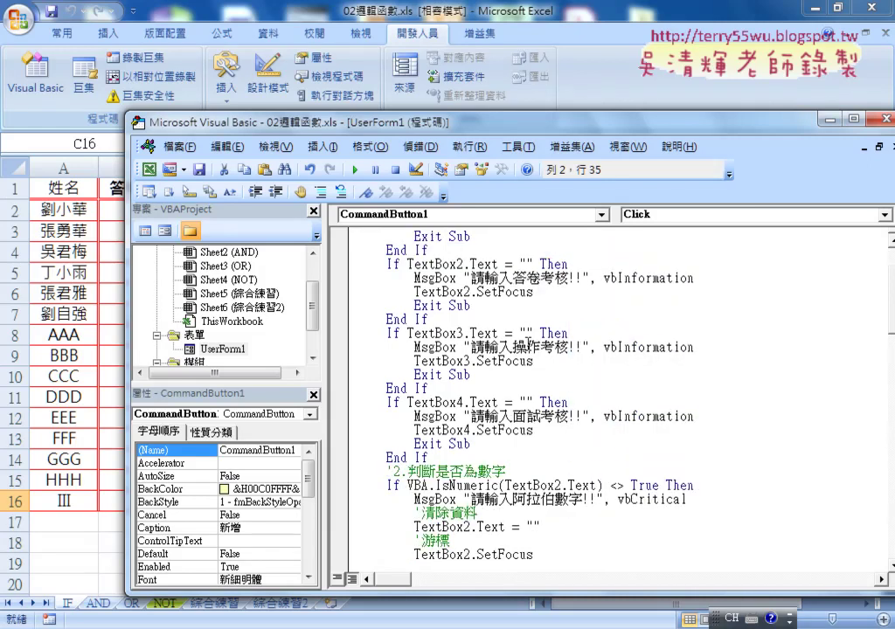
scroll(527, 342, "down", 2)
scroll(528, 342, "down", 3)
scroll(528, 342, "down", 6)
scroll(528, 342, "down", 3)
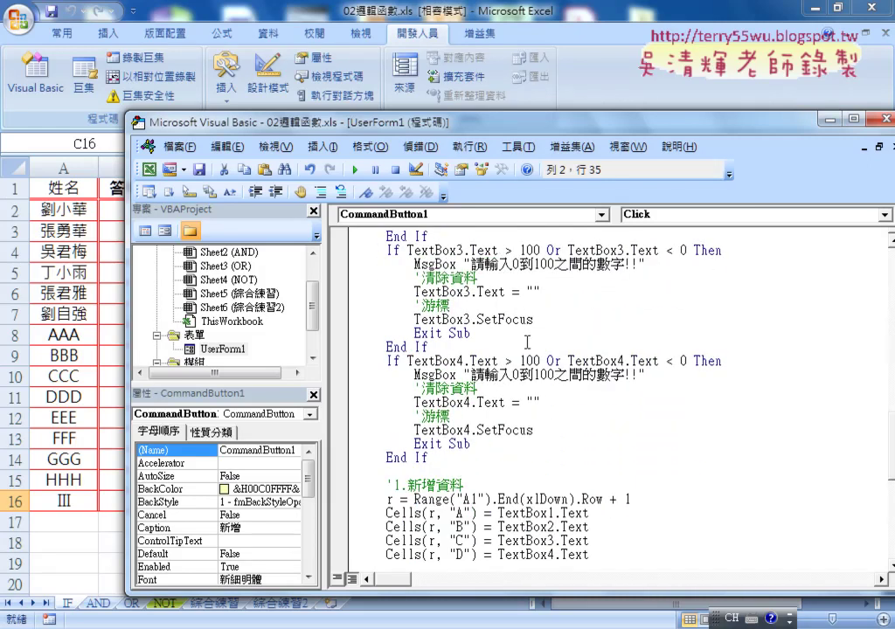
scroll(527, 342, "down", 6)
scroll(527, 341, "down", 3)
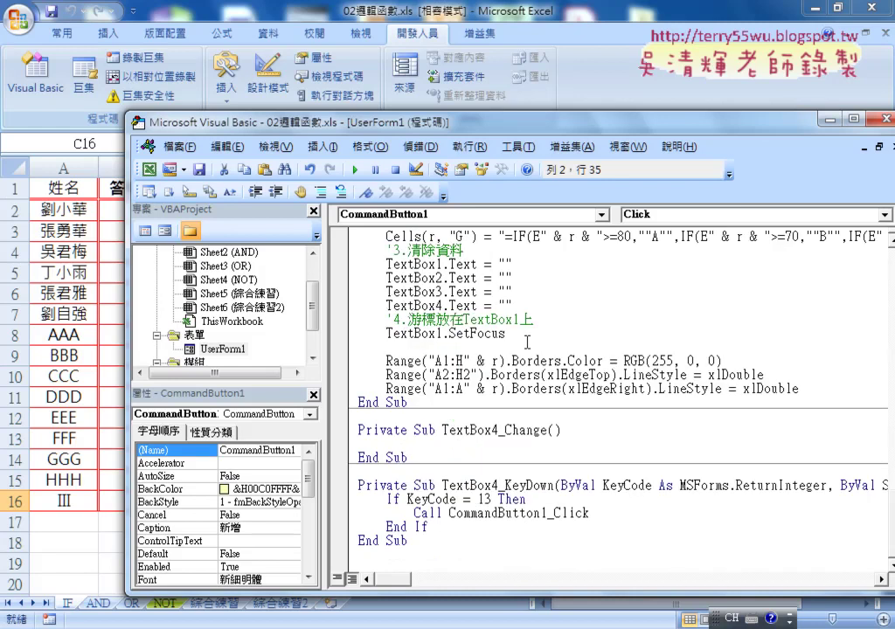
left_click(352, 404)
left_click(810, 387)
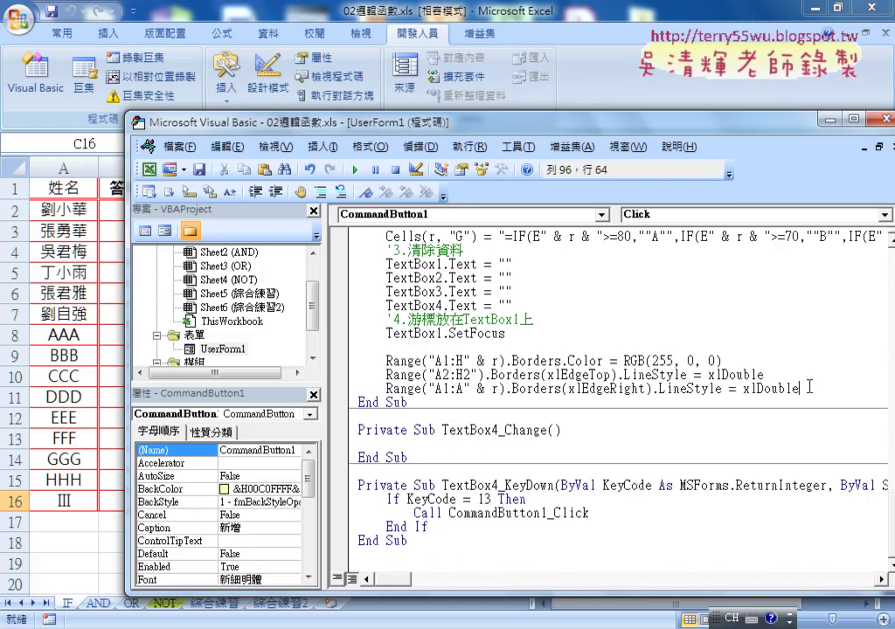
key("Return")
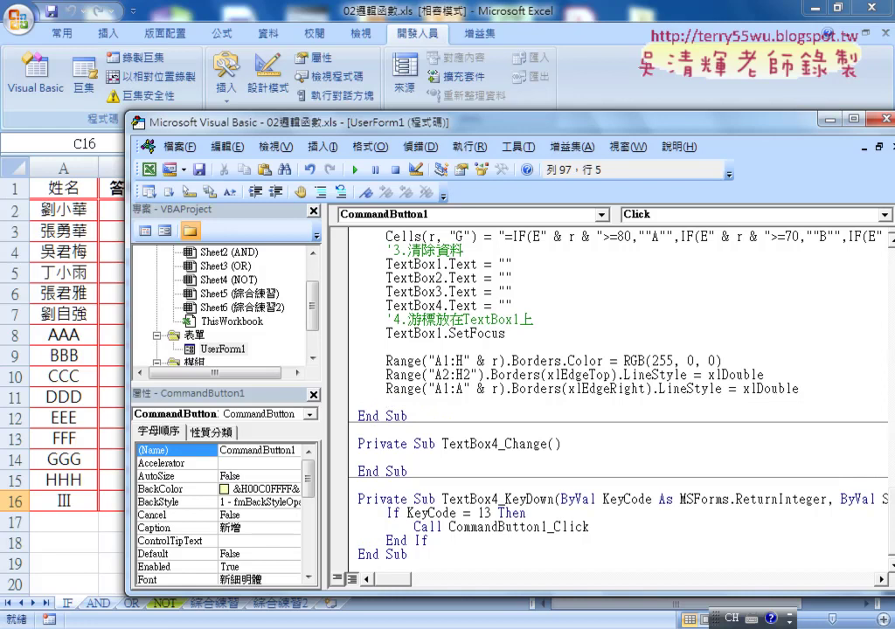
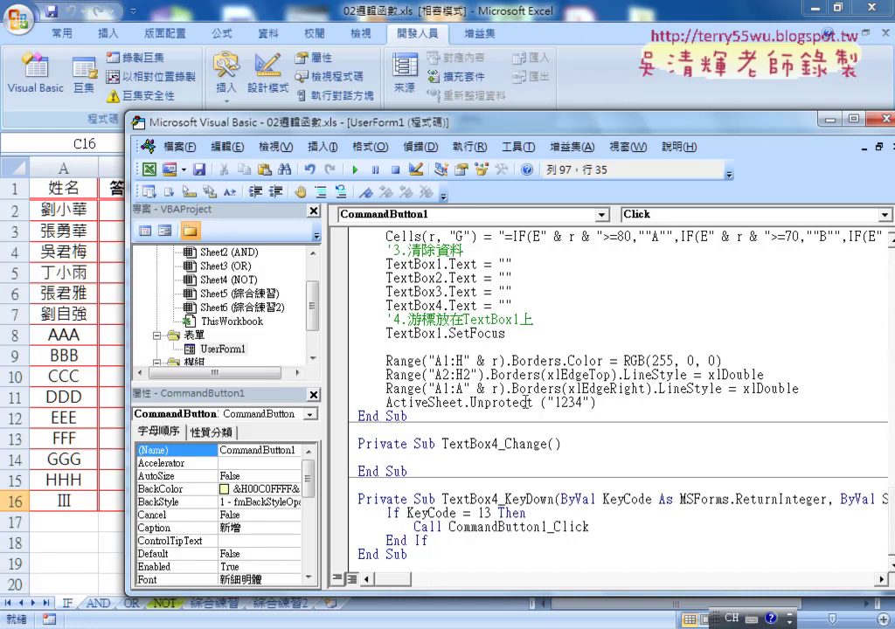
Step: Delete 'Un' so the new line reads ActiveSheet.Protect
left_click_drag(483, 403, 471, 403)
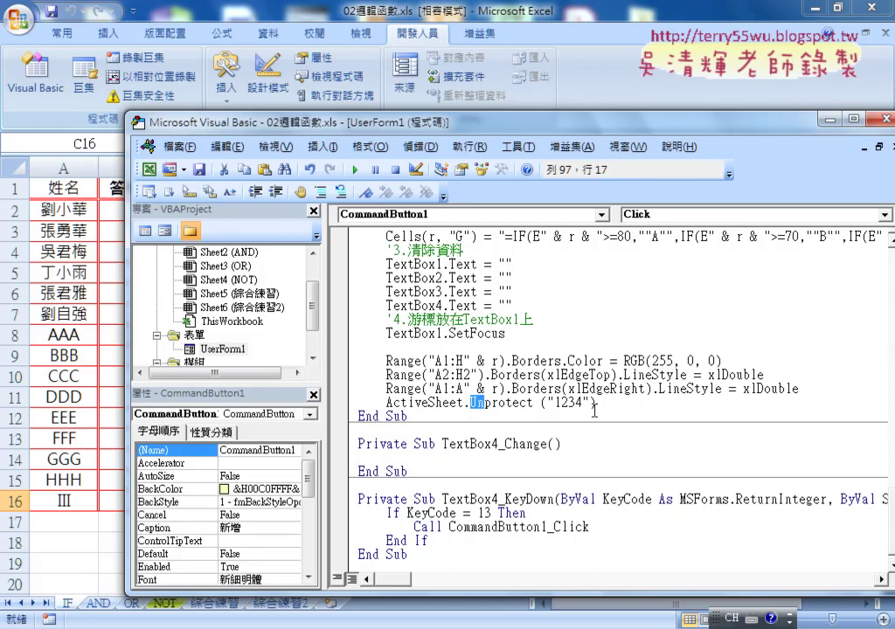
key("Delete")
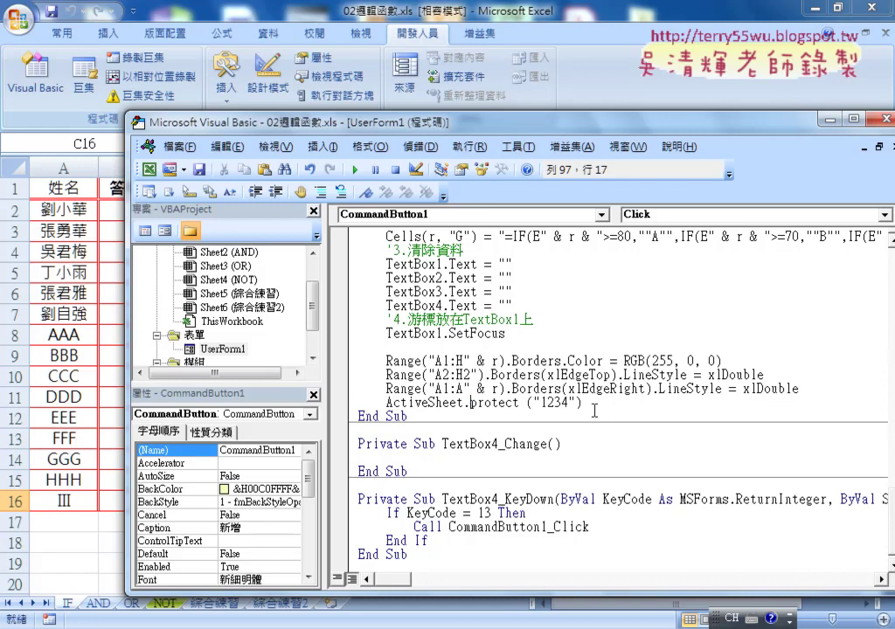
left_click(592, 442)
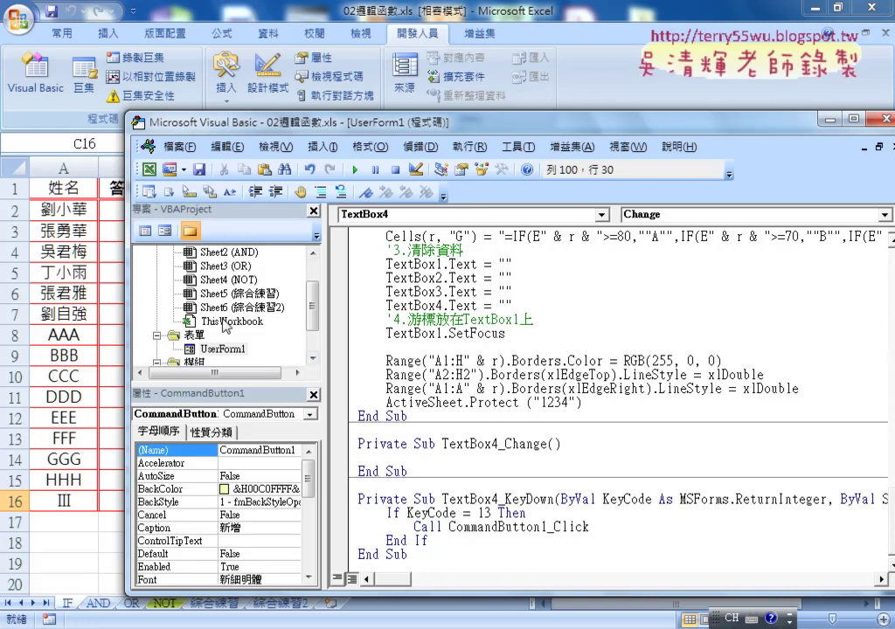
Step: Set a breakpoint on the ActiveSheet.Unprotect line and return to the worksheet
scroll(373, 376, "up", 5)
scroll(373, 372, "up", 5)
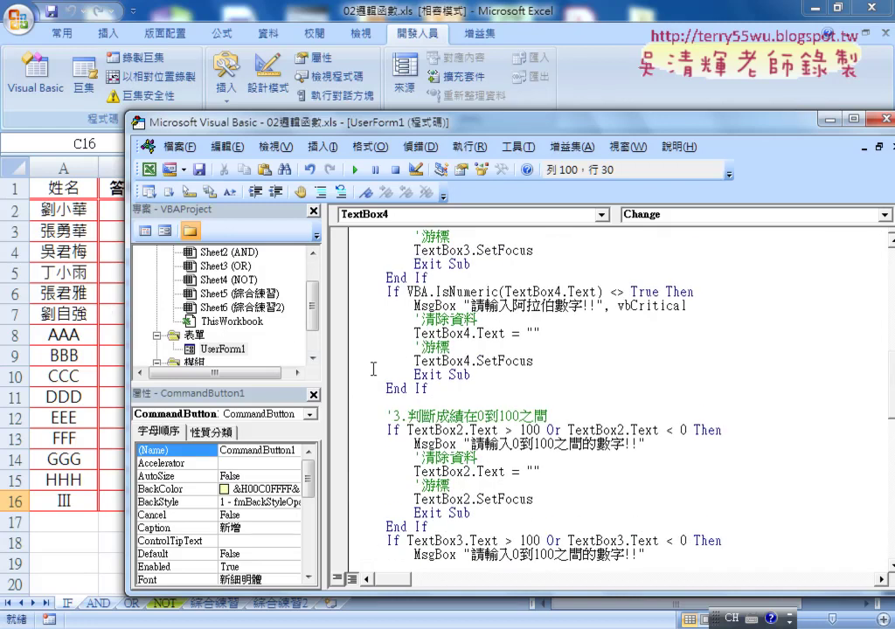
scroll(373, 372, "up", 5)
scroll(376, 365, "down", 1)
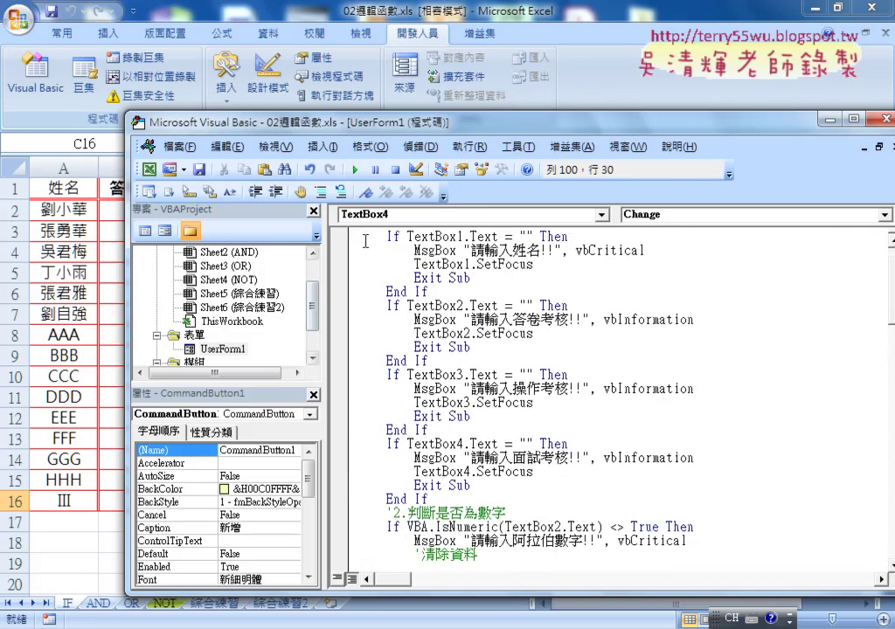
scroll(359, 242, "up", 1)
left_click(339, 251)
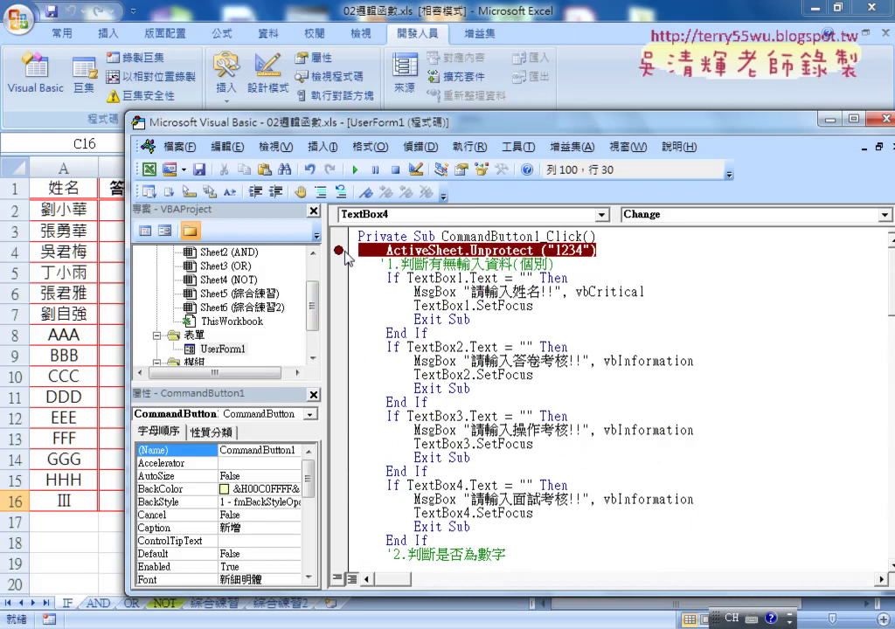
left_click(74, 337)
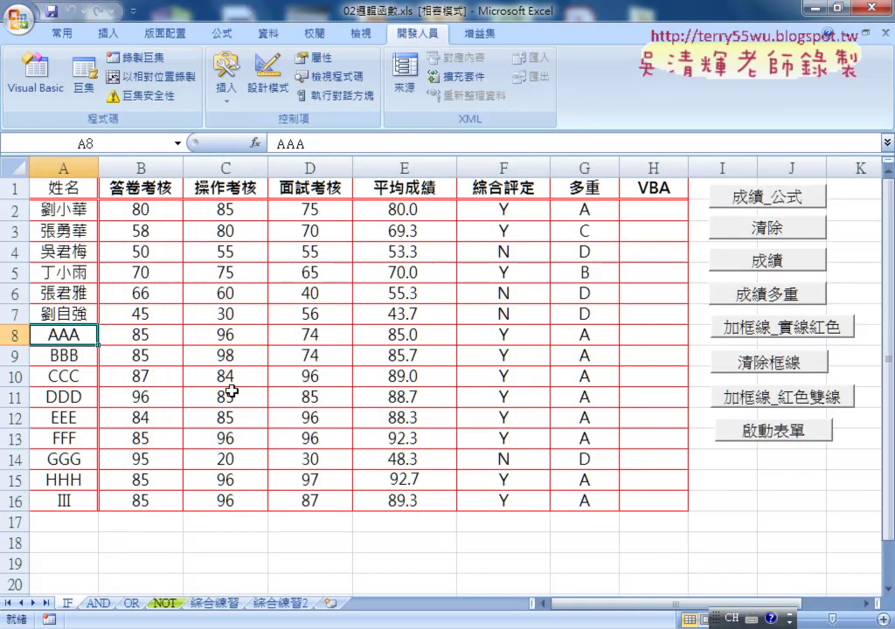
Step: Launch the form with 啟動表單 and submit JJJ with scores 85, 94 and 85
left_click(778, 432)
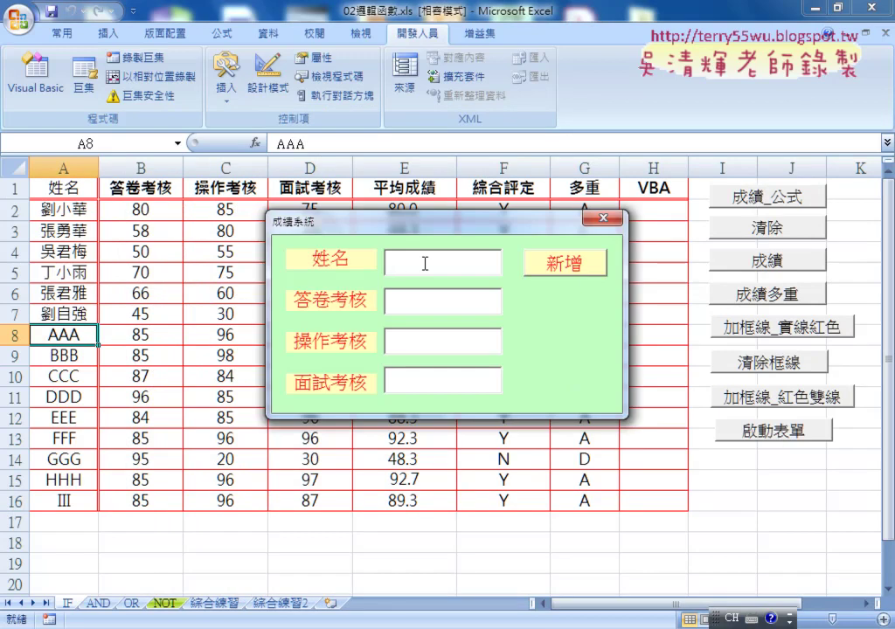
type("JJJ")
key("Tab")
type("85")
key("Tab")
type("9")
type("4")
key("Tab")
type("85")
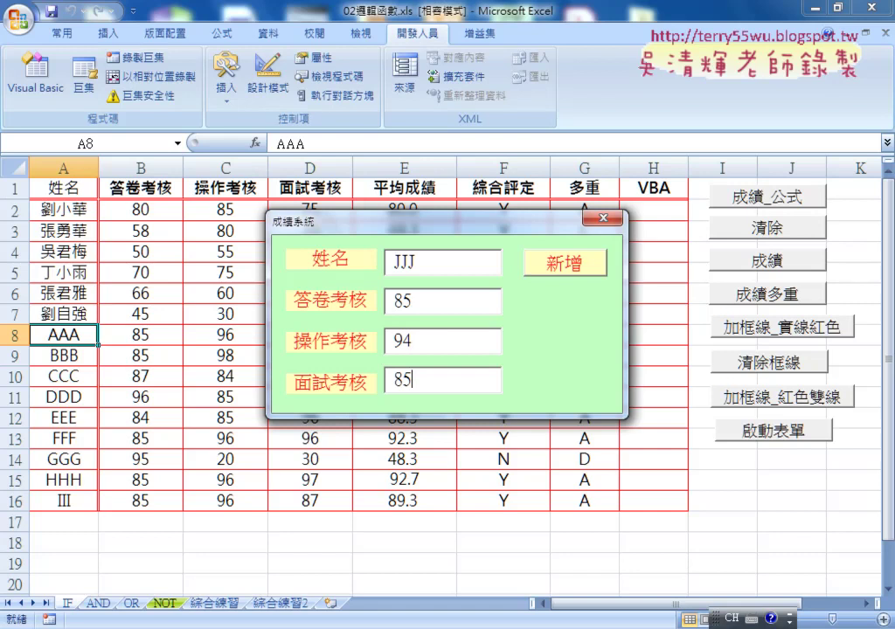
key("Return")
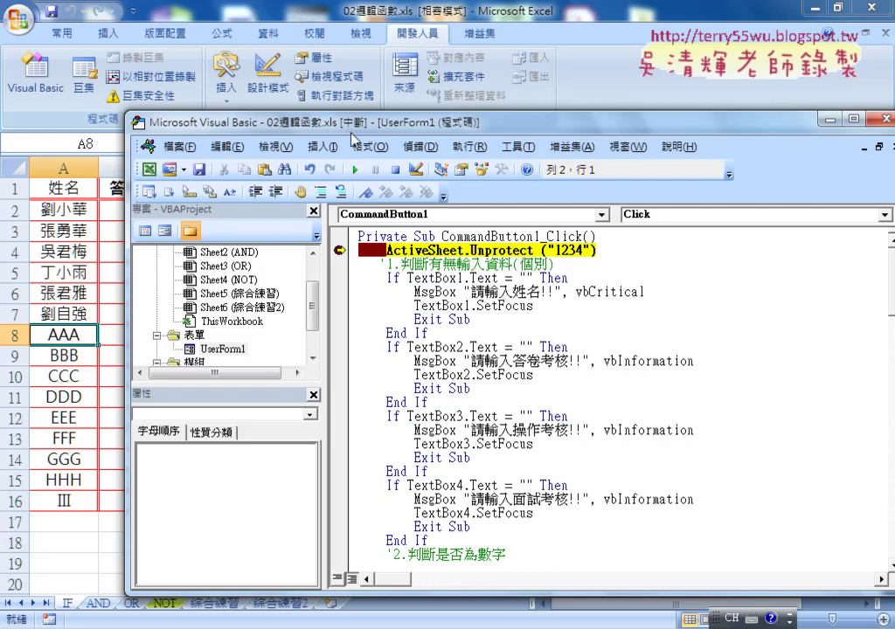
Step: Arrange the code window and step over the ActiveSheet.Unprotect line with F8
left_click_drag(284, 113, 269, 120)
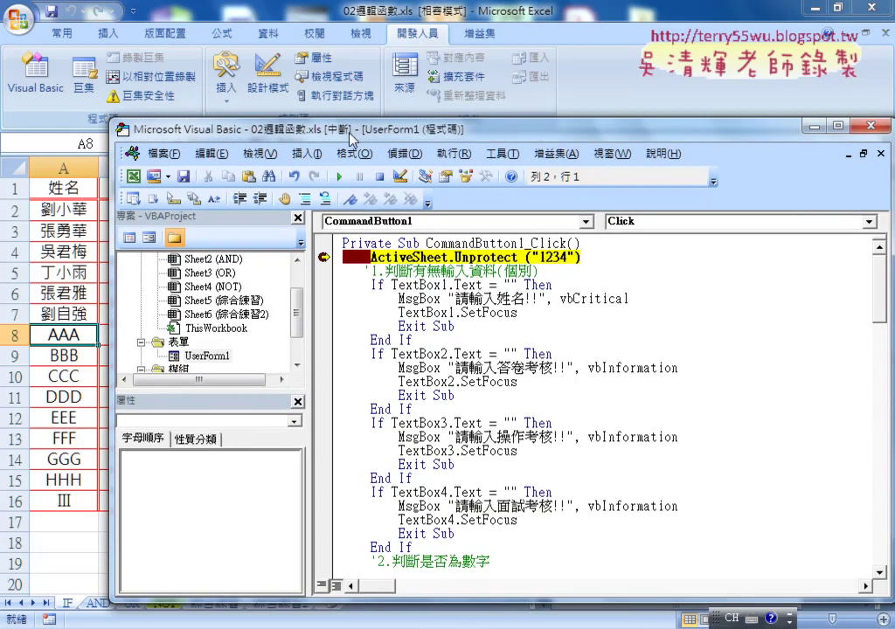
left_click_drag(347, 129, 320, 104)
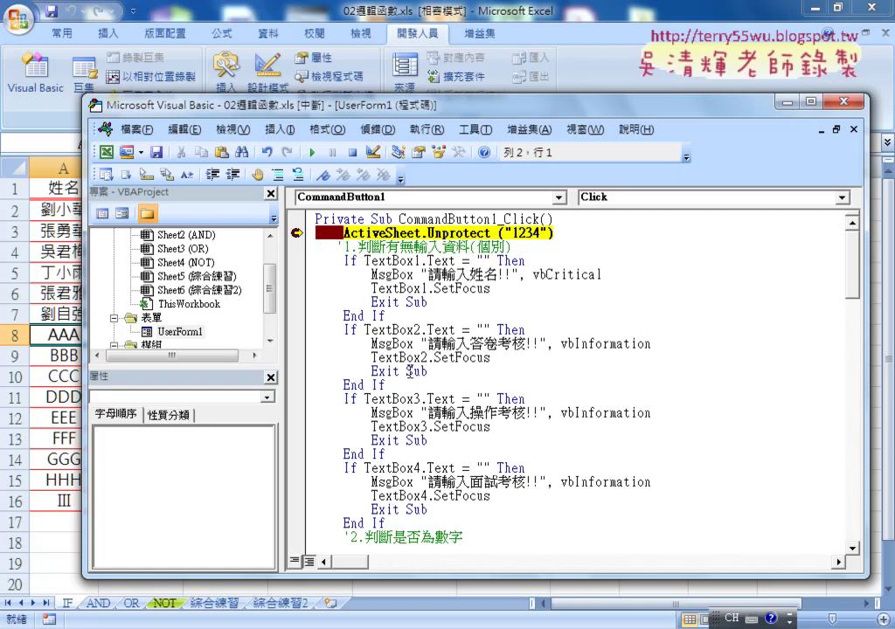
left_click(421, 233)
left_click_drag(454, 108, 516, 131)
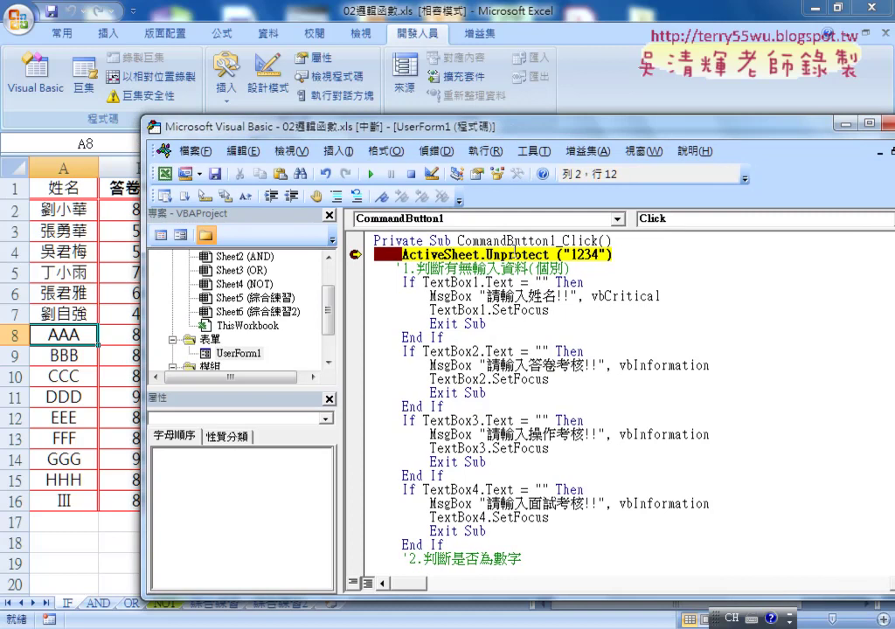
left_click(514, 254)
key("F8")
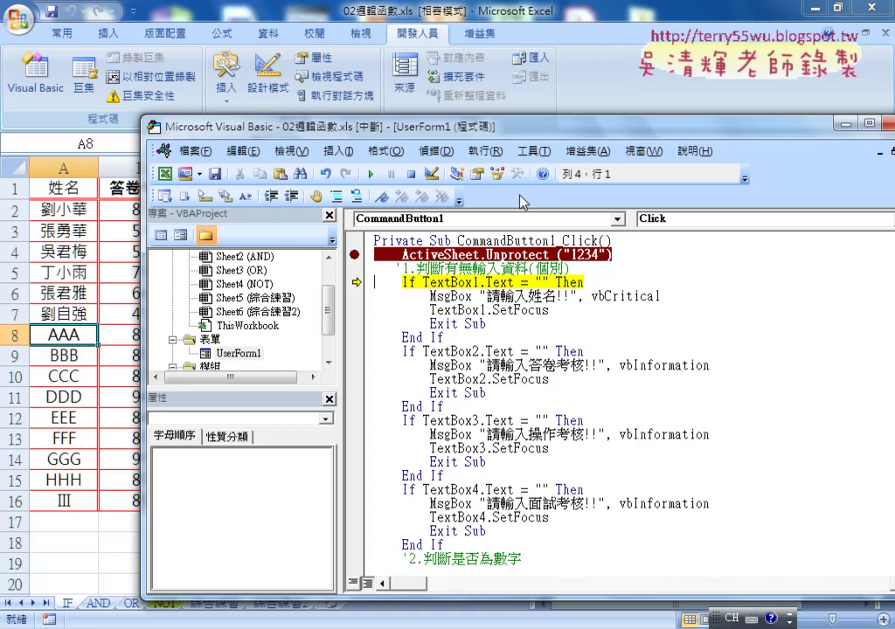
left_click_drag(404, 131, 293, 164)
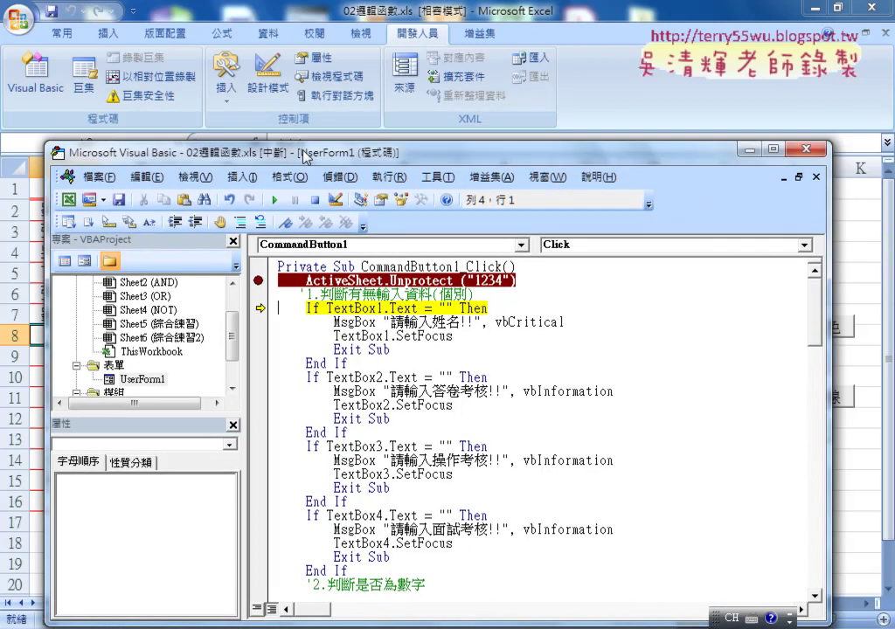
key("F5")
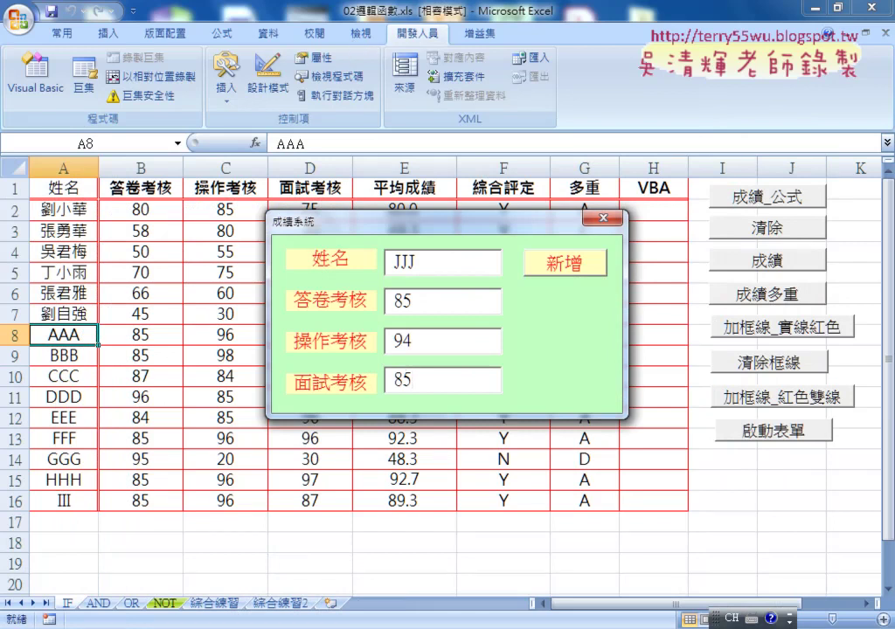
left_click(359, 540)
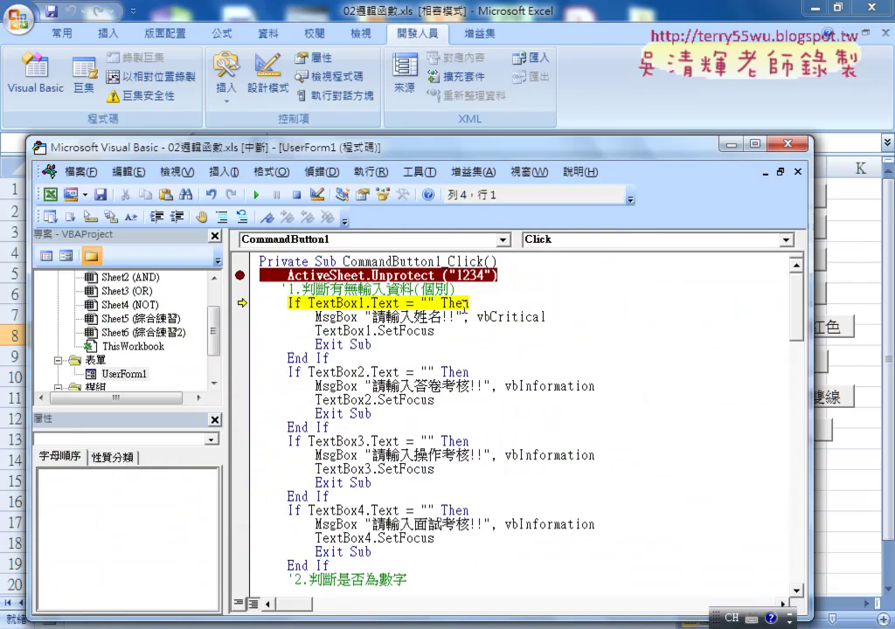
left_click_drag(332, 144, 511, 70)
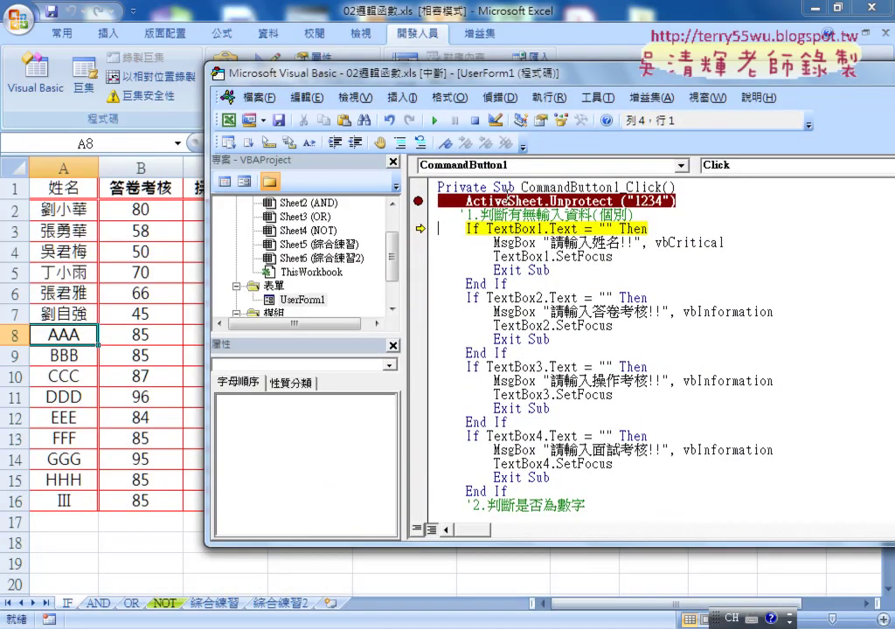
Step: Step through the empty, numeric and 0-100 checks until JJJ is written to row 17
key("F8")
key("F8")
key("F8")
key("F8")
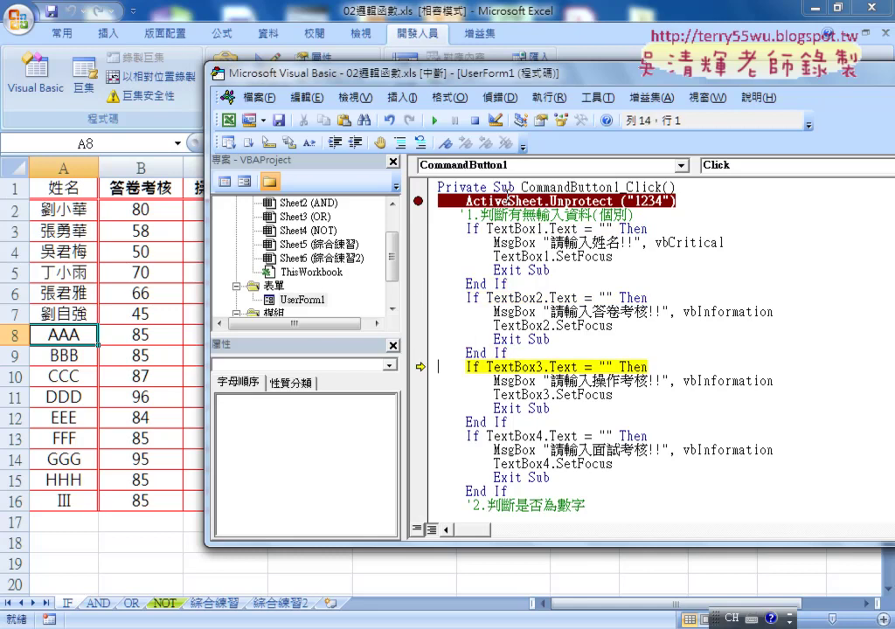
key("F8")
key("F8")
key("F8")
key("F8")
key("F8")
key("F8")
key("F8")
key("F8")
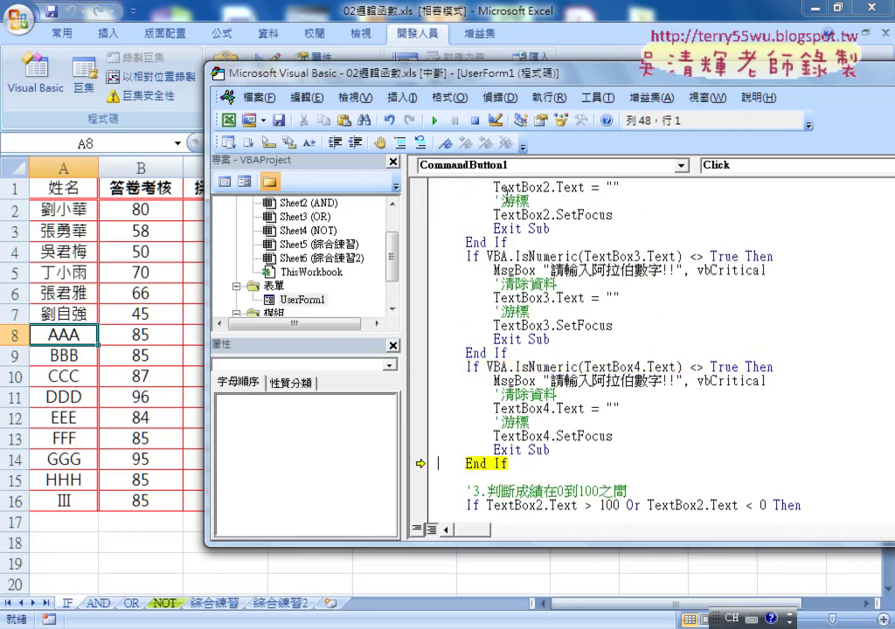
key("F8")
key("F8")
key("F8")
key("F8")
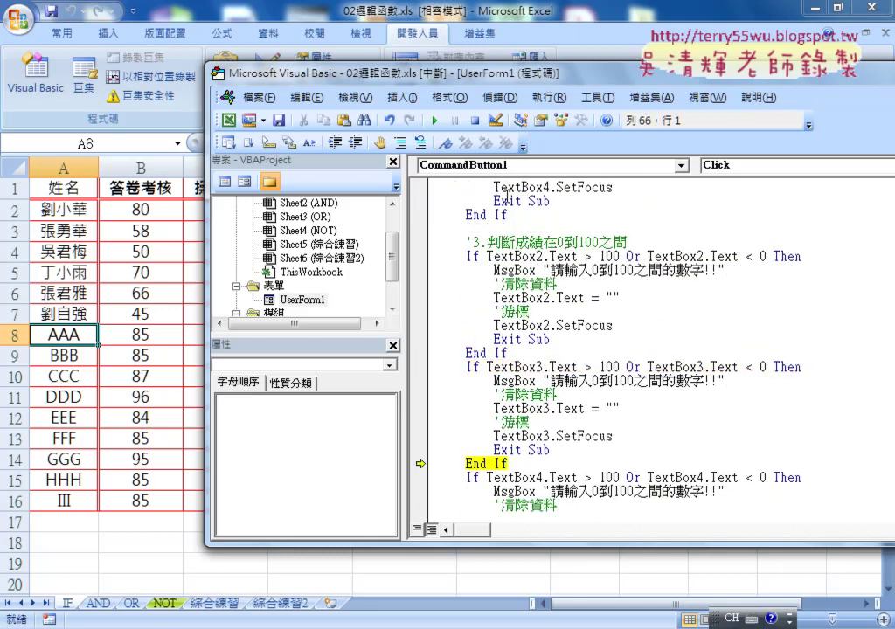
key("F8")
key("F8")
key("F8")
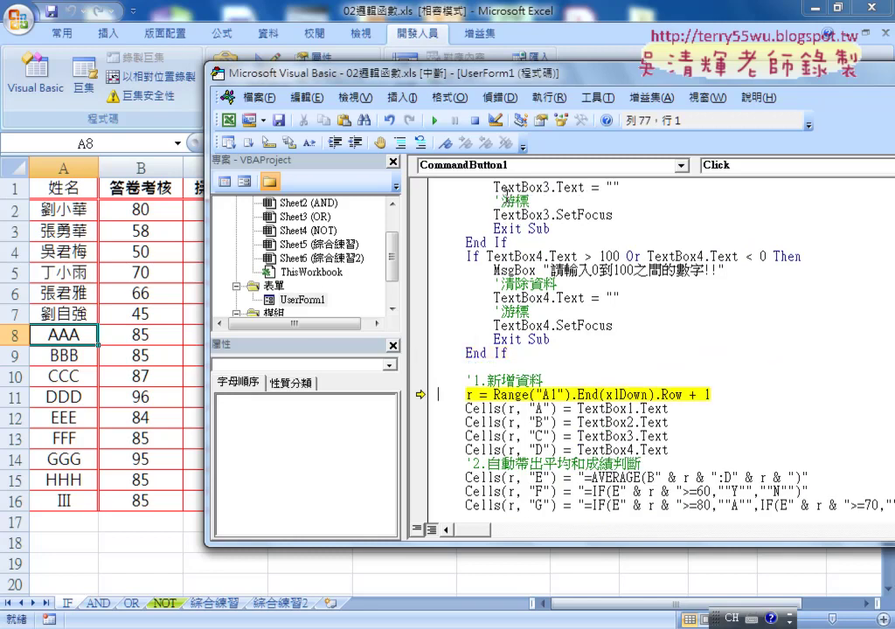
key("F8")
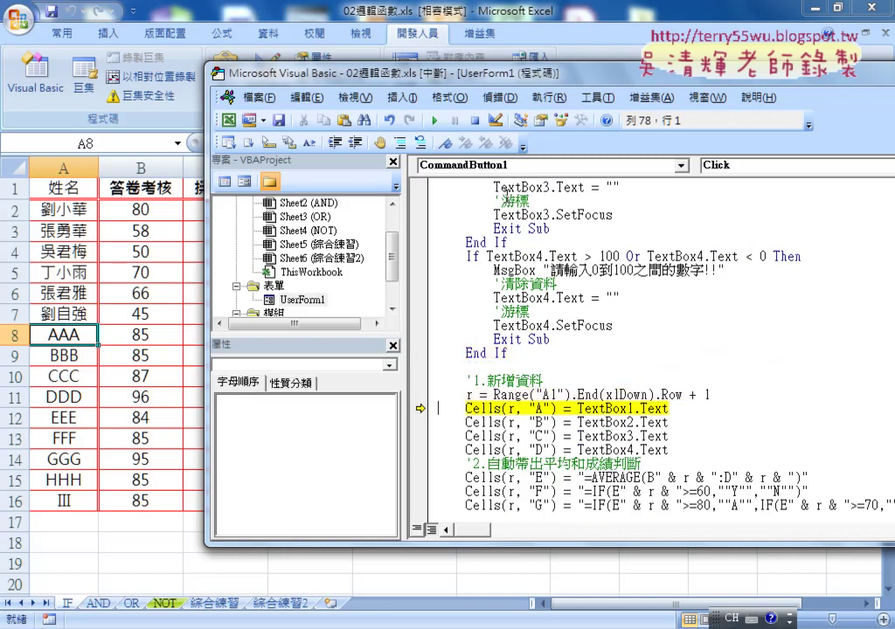
key("F8")
key("F8")
key("F8")
key("F8")
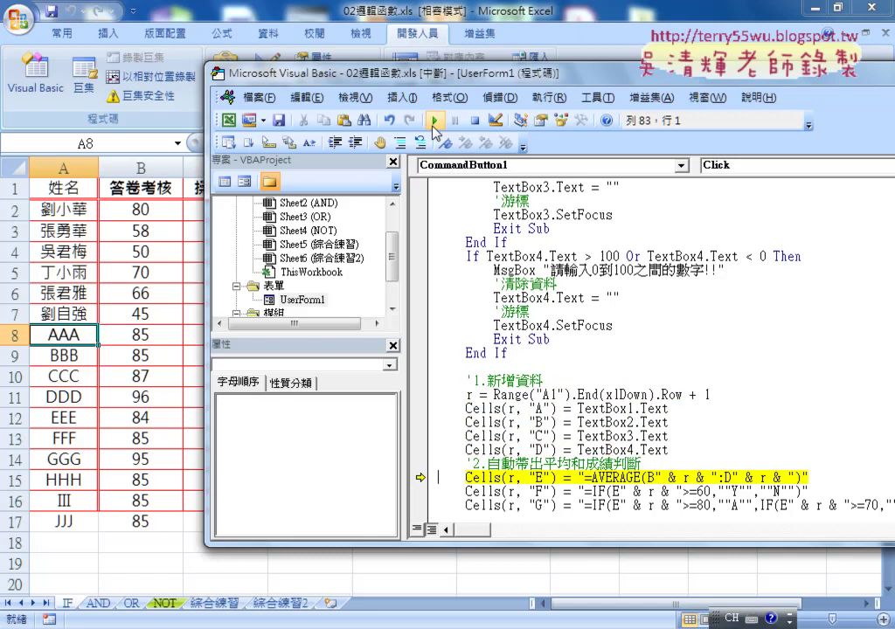
Step: Resume the macro to finish JJJ's row, close the form, and open the Unprotect Sheet prompt
left_click(434, 120)
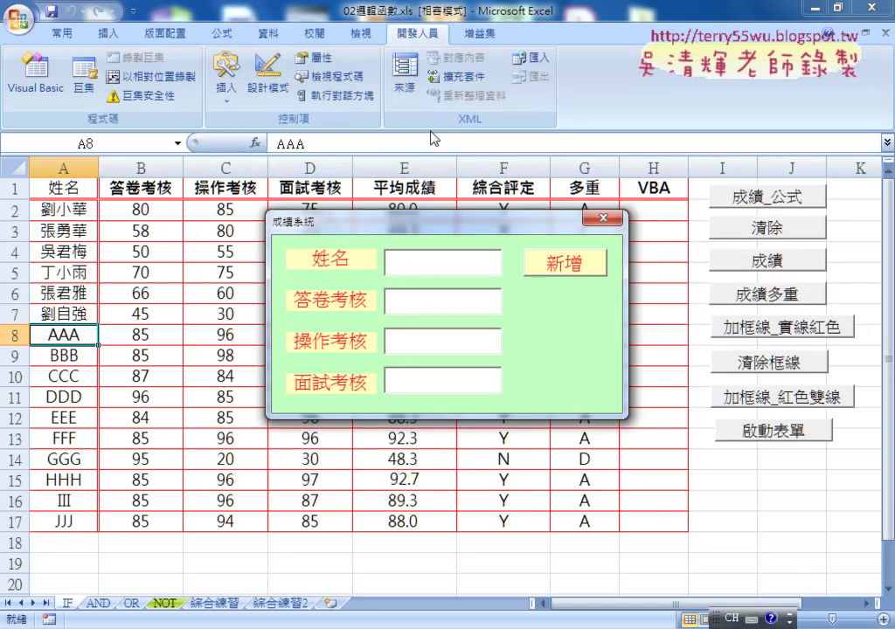
left_click_drag(431, 223, 362, 217)
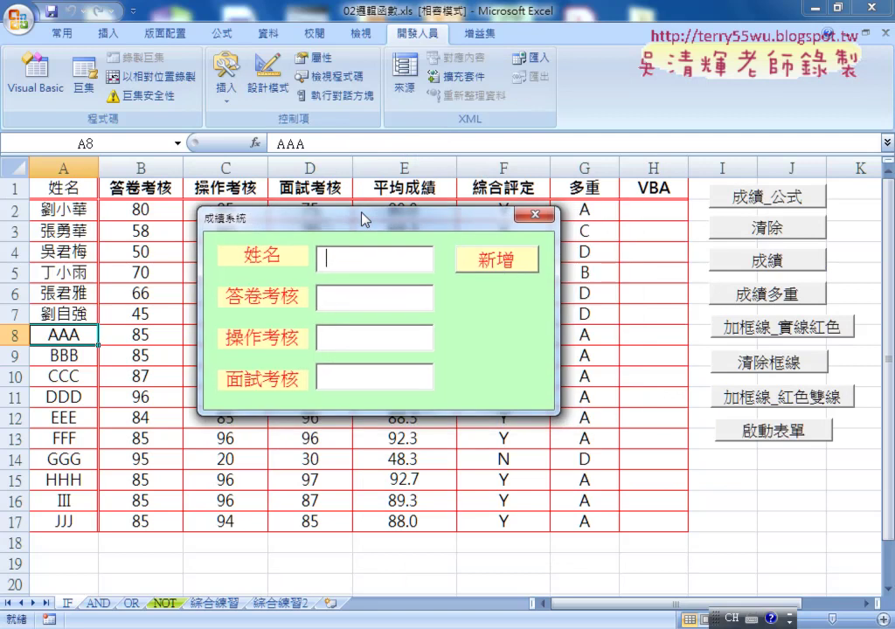
left_click(534, 216)
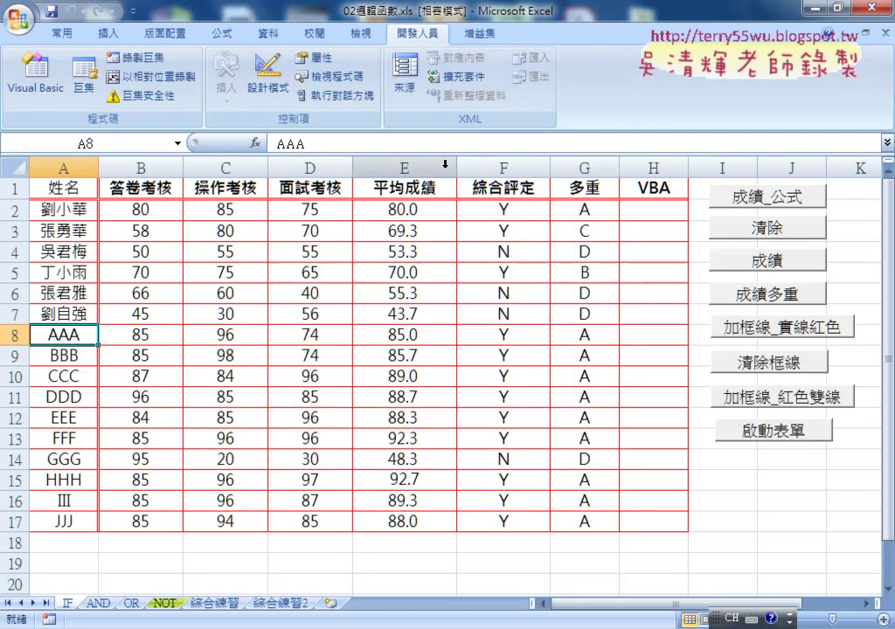
left_click(313, 35)
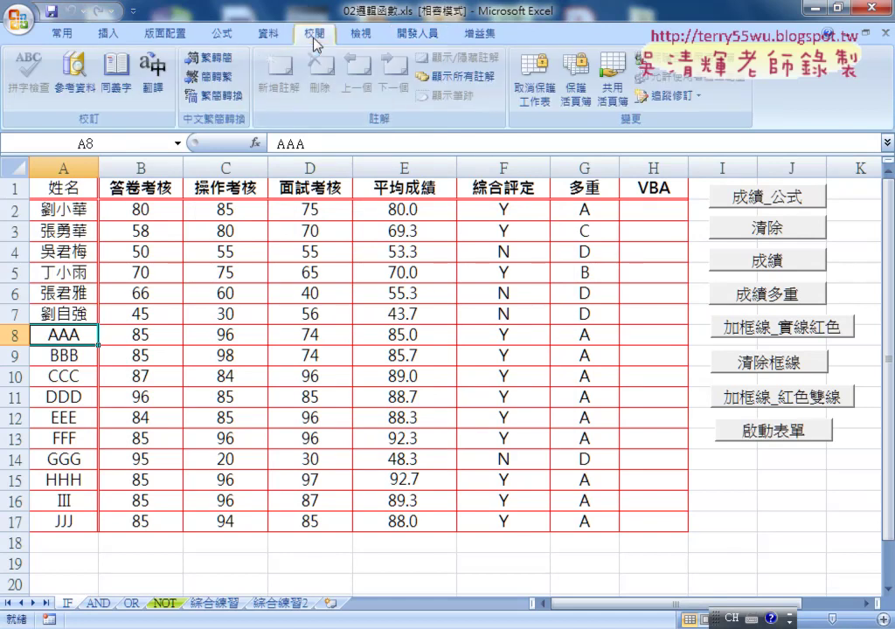
left_click(533, 83)
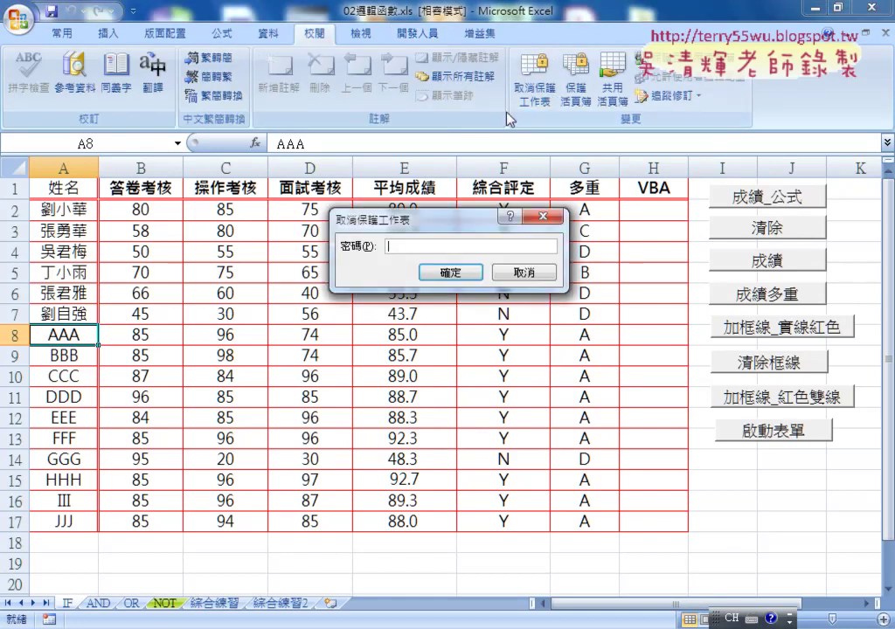